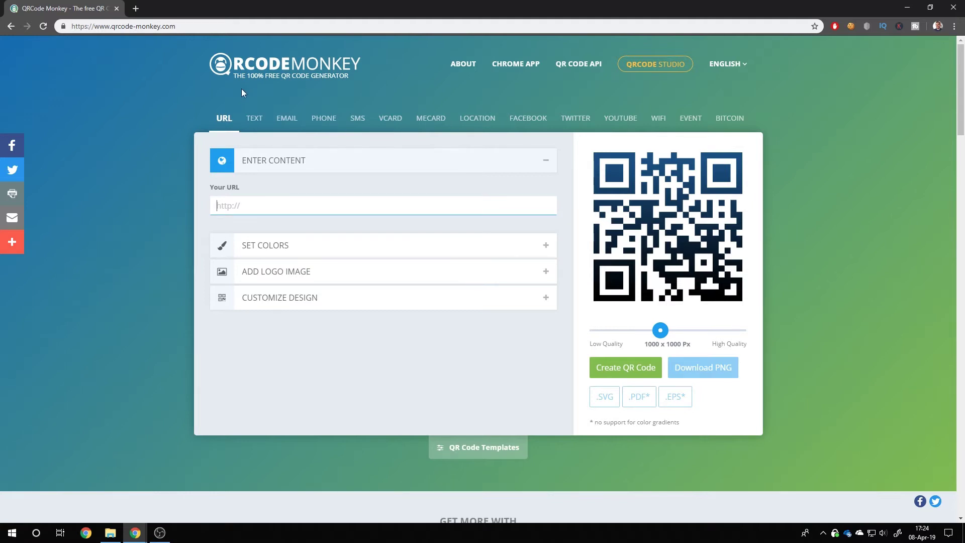
- Paste the YouTube subscribe link, set the size to 2000 x 2000 px, and add the YouTube logo
{"action": "type", "text": "https://www.youtube.com/user/pewdiepie?sub_confirmation=1"}
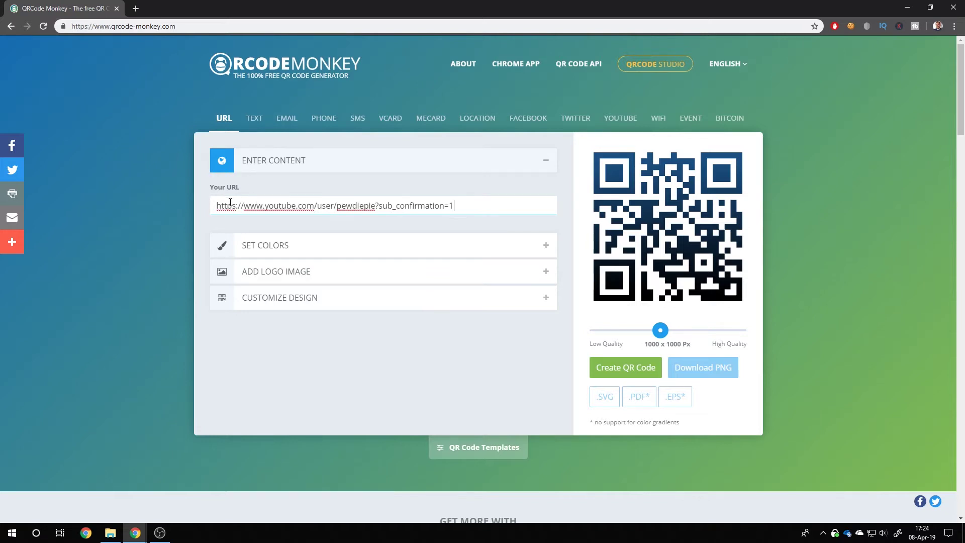
{"action": "left_click_drag", "start_coordinate": [691, 330], "coordinate": [762, 331]}
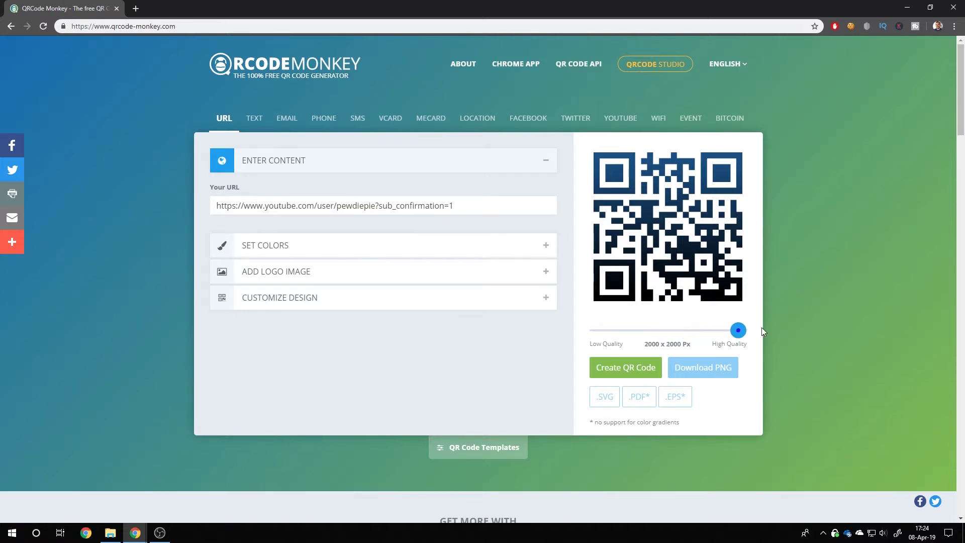
{"action": "left_click", "coordinate": [324, 272]}
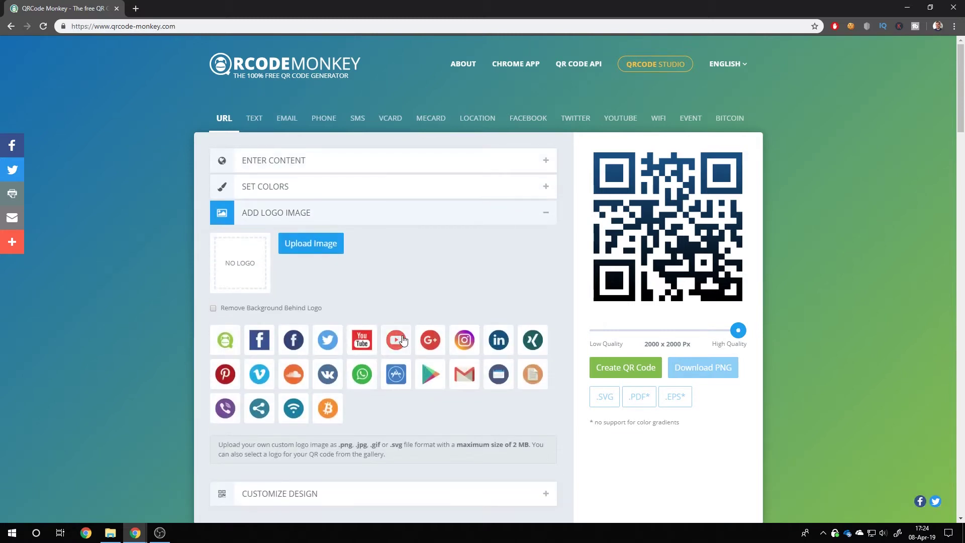
{"action": "left_click", "coordinate": [402, 333]}
{"action": "scroll", "coordinate": [408, 295], "scroll_direction": "down", "scroll_amount": 1}
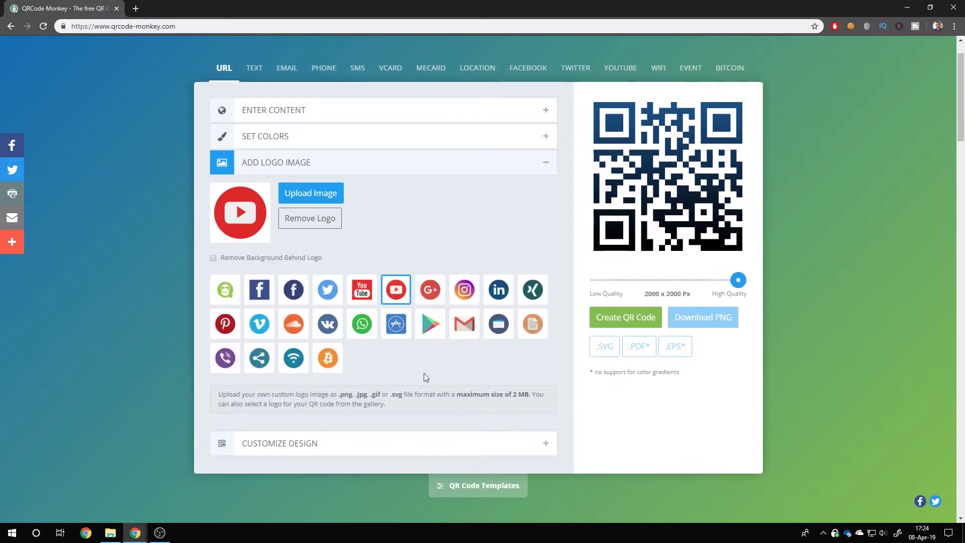
- Choose a rounded body, rounded-square eye frames and striped eye balls, then generate the code
{"action": "left_click", "coordinate": [378, 443]}
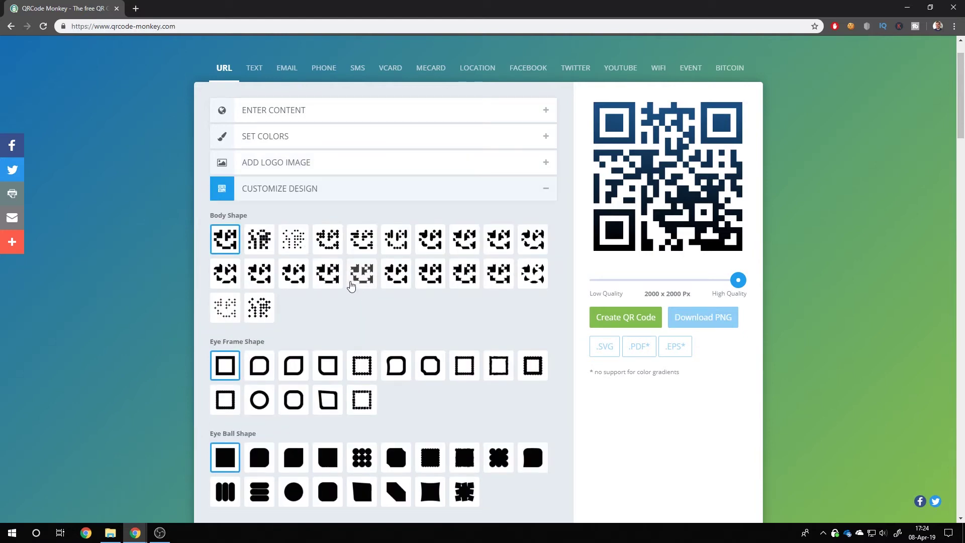
{"action": "left_click", "coordinate": [300, 281]}
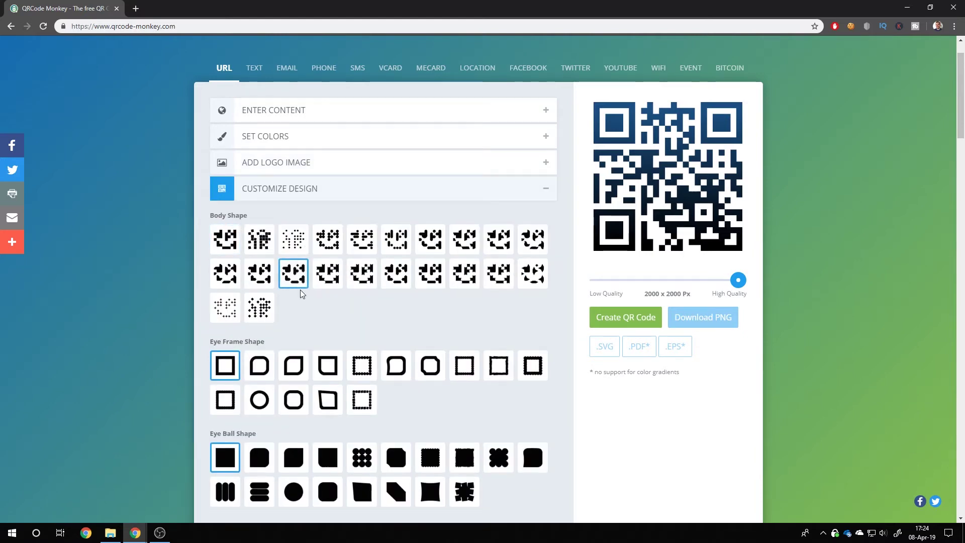
{"action": "left_click", "coordinate": [295, 399]}
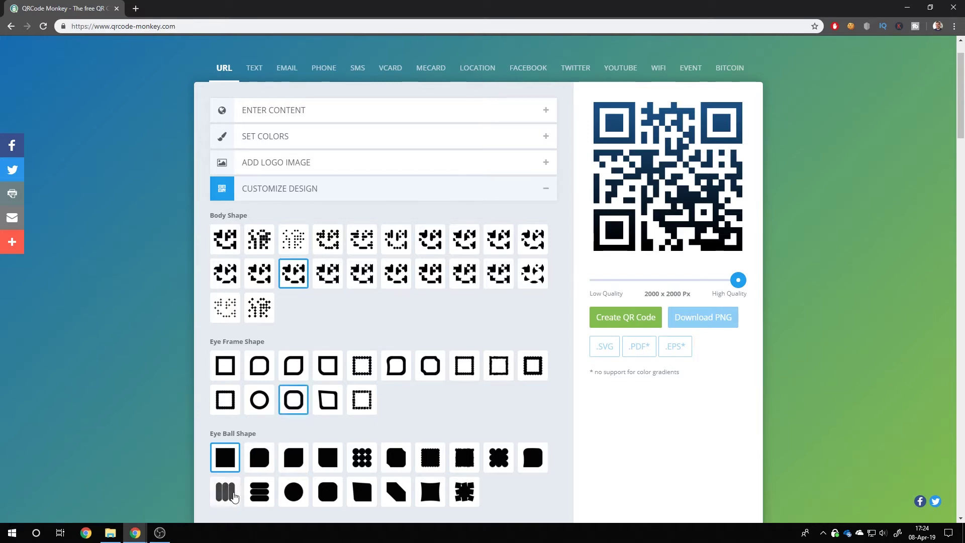
{"action": "left_click", "coordinate": [226, 491]}
{"action": "scroll", "coordinate": [162, 448], "scroll_direction": "down", "scroll_amount": 1}
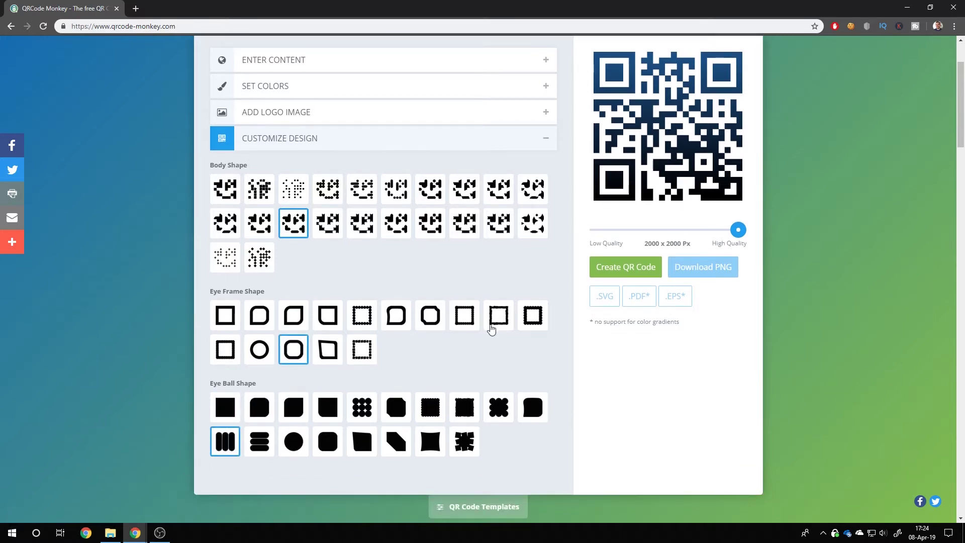
{"action": "left_click", "coordinate": [613, 269]}
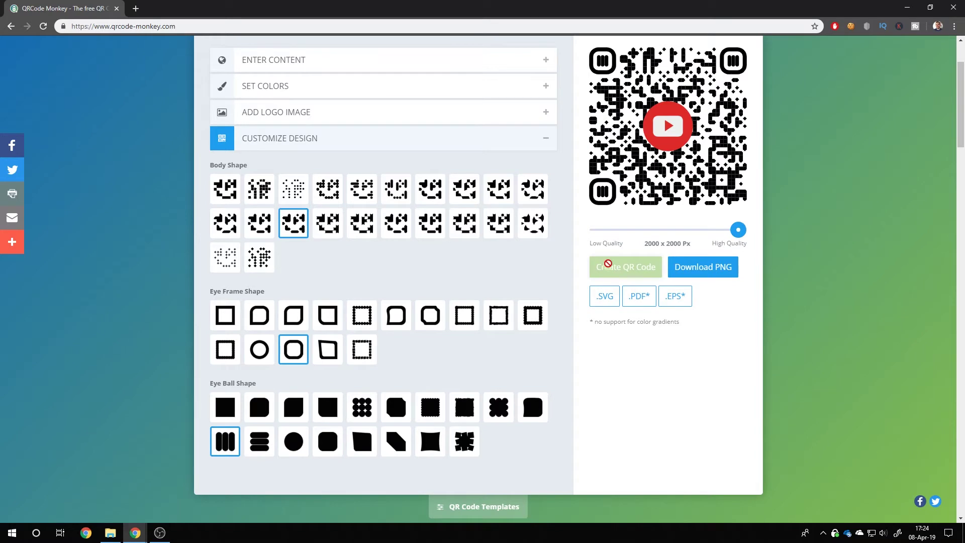
- Download the code as SVG, move qr-code.svg into the QR Code folder, and close Chrome
{"action": "left_click", "coordinate": [605, 297]}
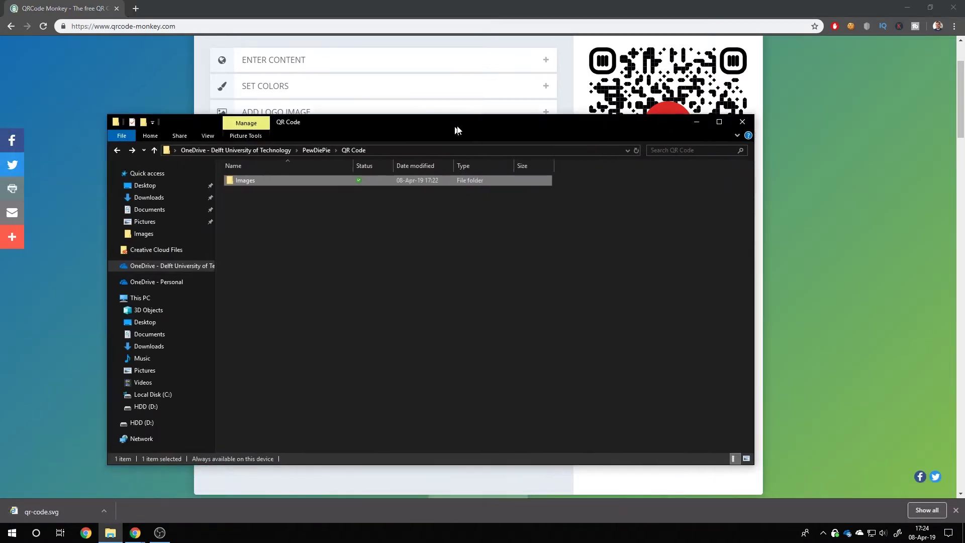
{"action": "left_click", "coordinate": [41, 514]}
{"action": "left_click_drag", "start_coordinate": [41, 513], "coordinate": [338, 283]}
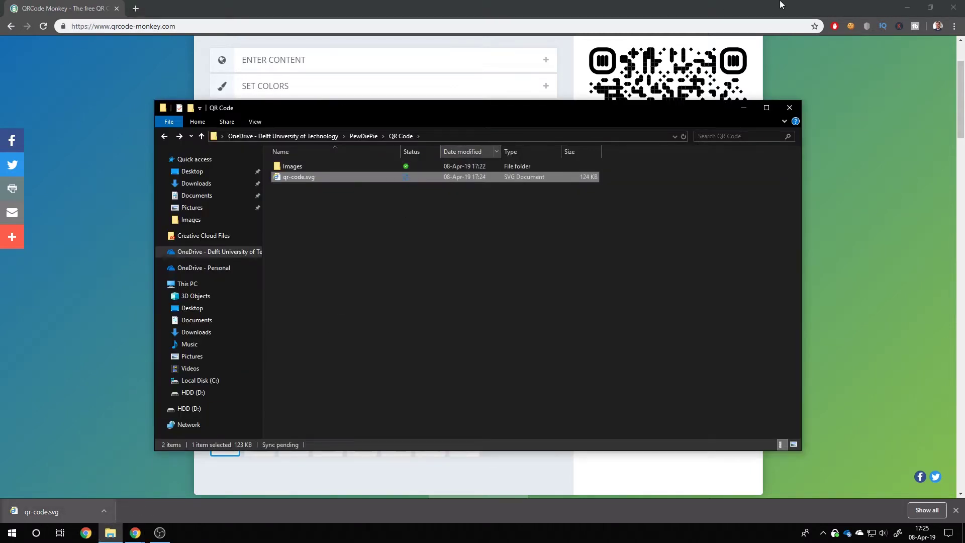
{"action": "left_click", "coordinate": [960, 4]}
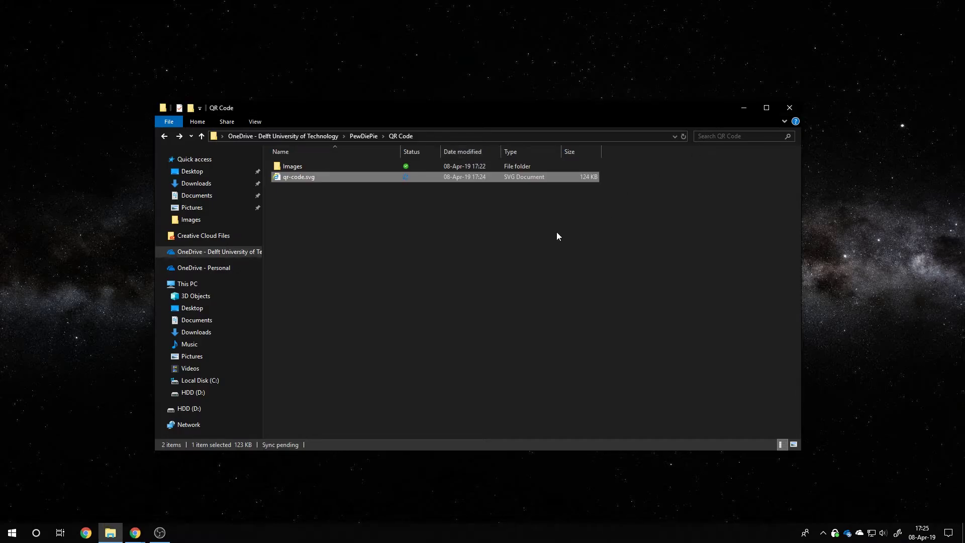
{"action": "left_click", "coordinate": [554, 233]}
- Launch Photoshop CC 2019 from the Start menu search
{"action": "key", "text": "super"}
{"action": "type", "text": "photo"}
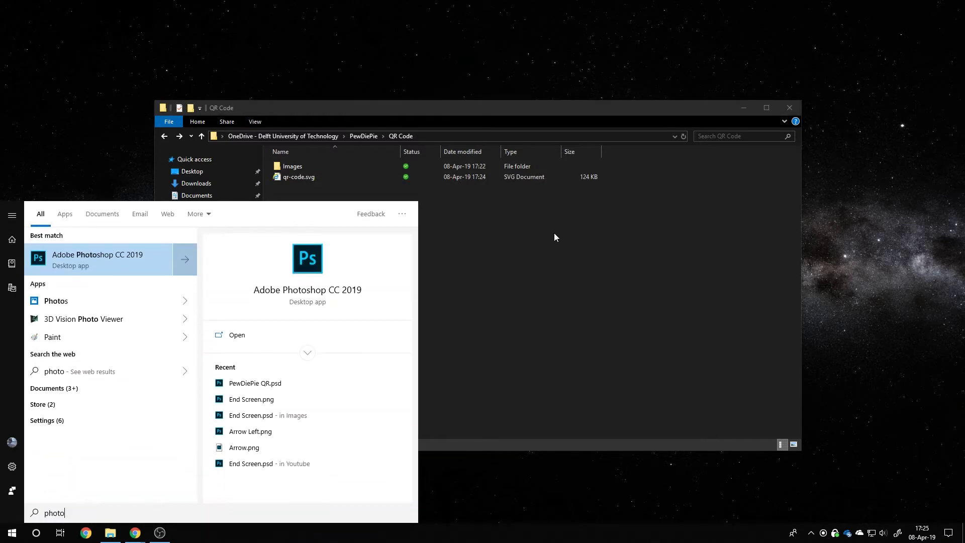
{"action": "key", "text": "Return"}
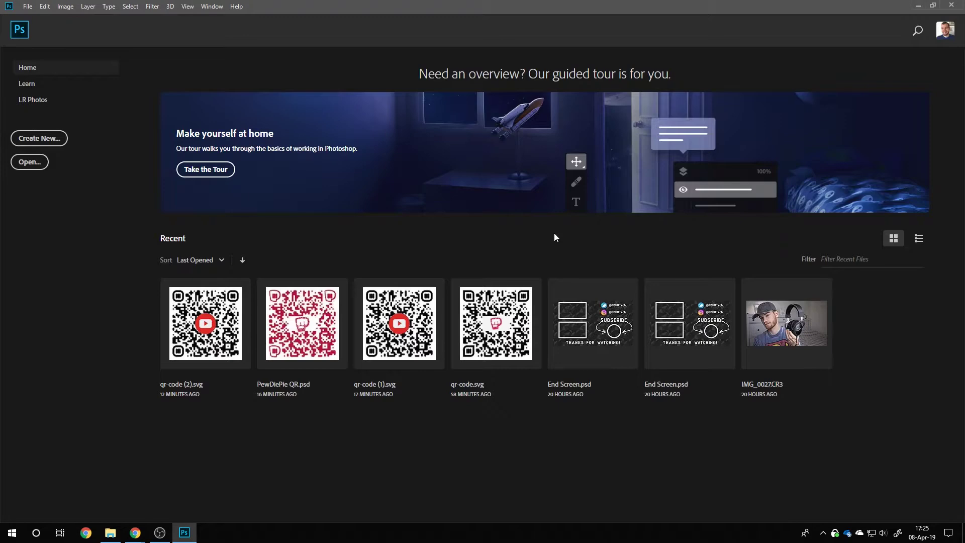
- Open qr-code.svg from the QR Code folder in Photoshop with the default rasterize settings
{"action": "left_click", "coordinate": [110, 533]}
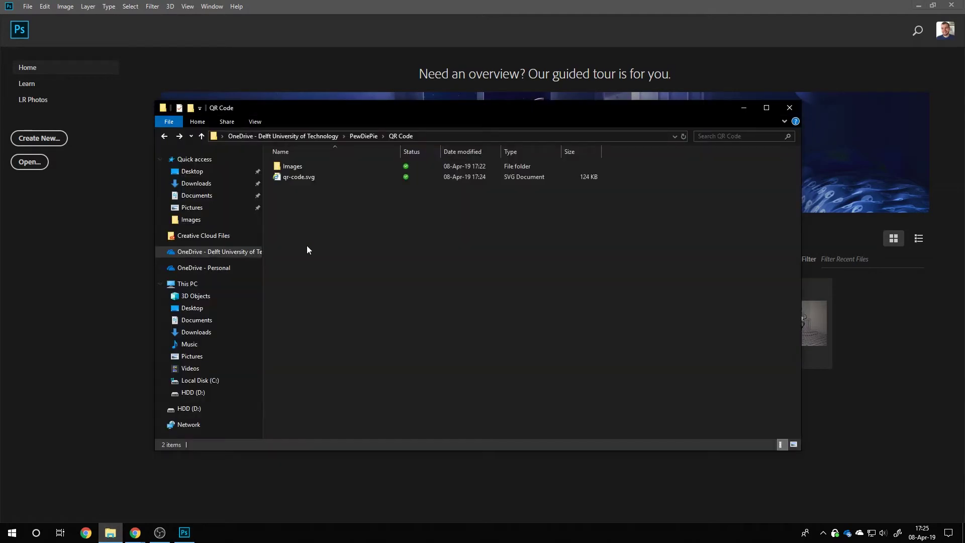
{"action": "left_click", "coordinate": [296, 178]}
{"action": "left_click_drag", "start_coordinate": [293, 184], "coordinate": [877, 334]}
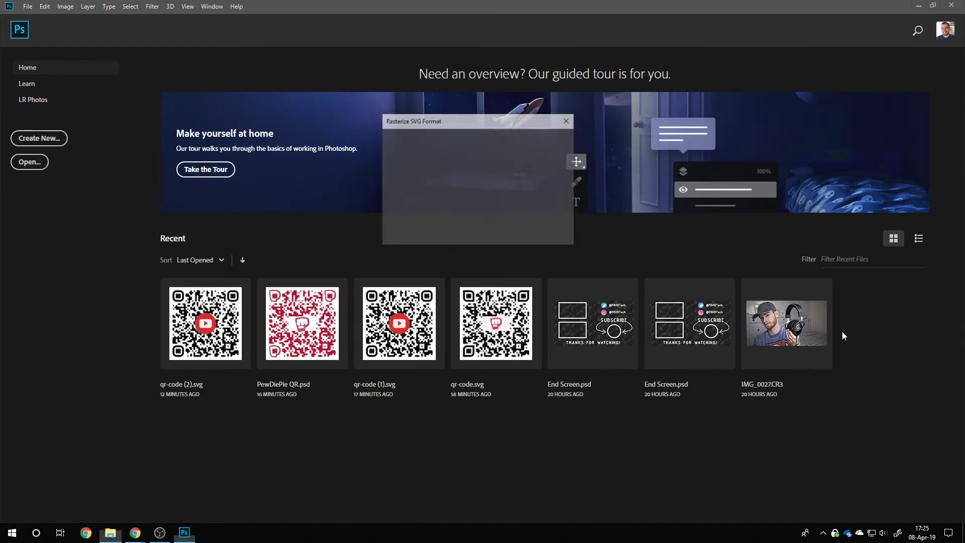
{"action": "left_click", "coordinate": [555, 144]}
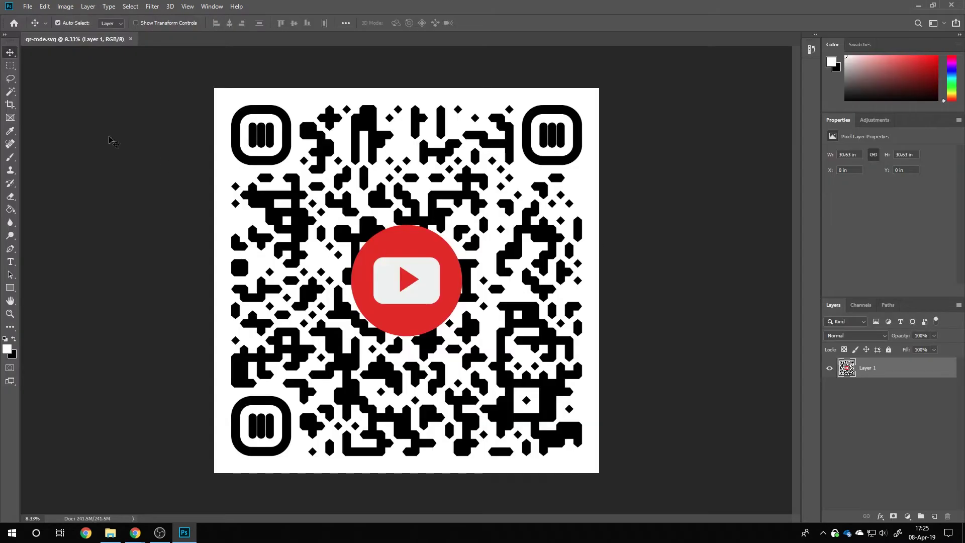
- Magic Wand-select the red YouTube circle and play triangle, then delete them
{"action": "left_click", "coordinate": [10, 92]}
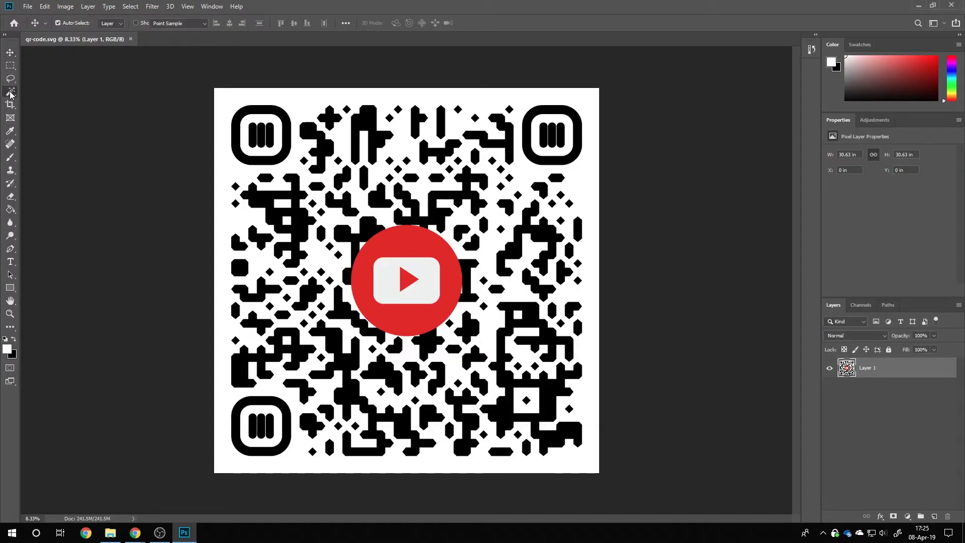
{"action": "left_click", "coordinate": [415, 250]}
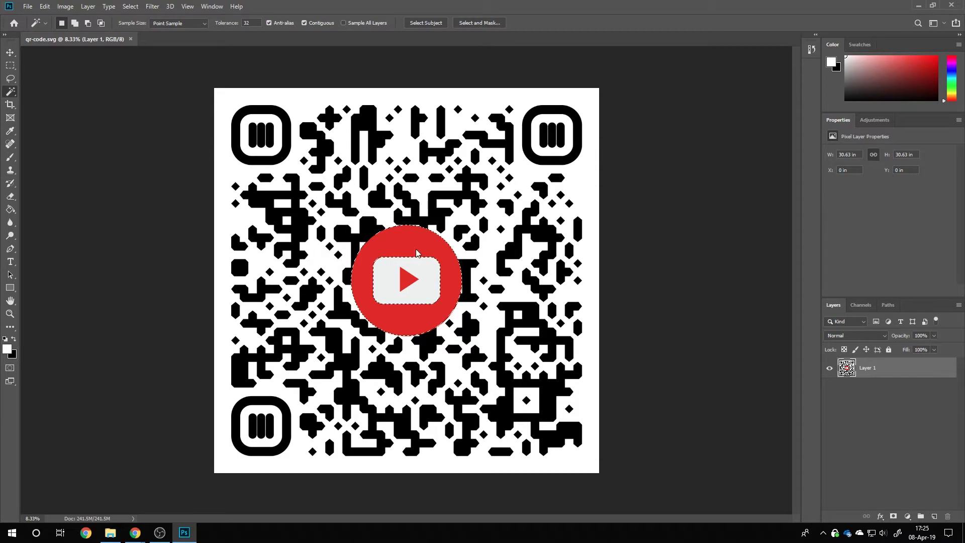
{"action": "left_click", "coordinate": [407, 279], "text": "shift"}
{"action": "key", "text": "Delete"}
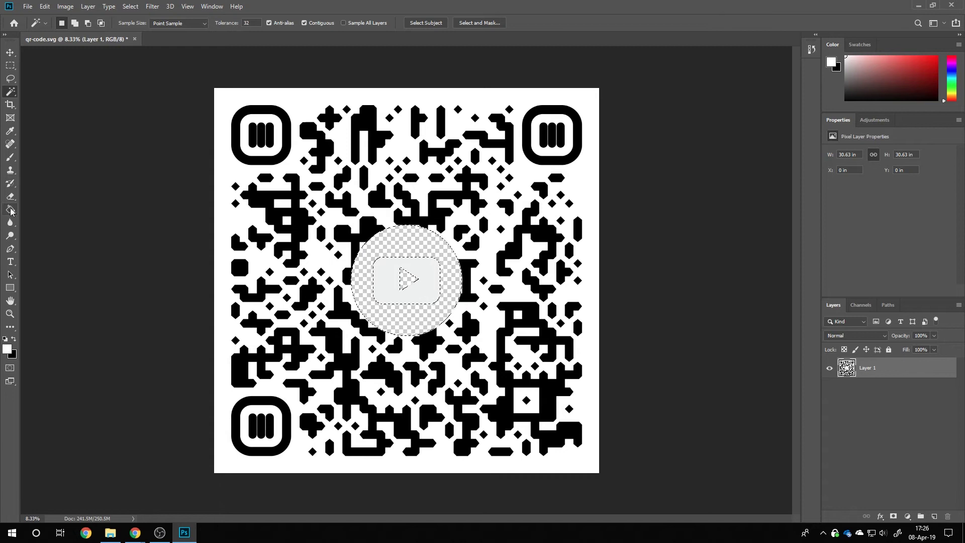
- Fill the emptied circle and the grey play-button shape with white, deselecting in between
{"action": "left_click", "coordinate": [10, 210]}
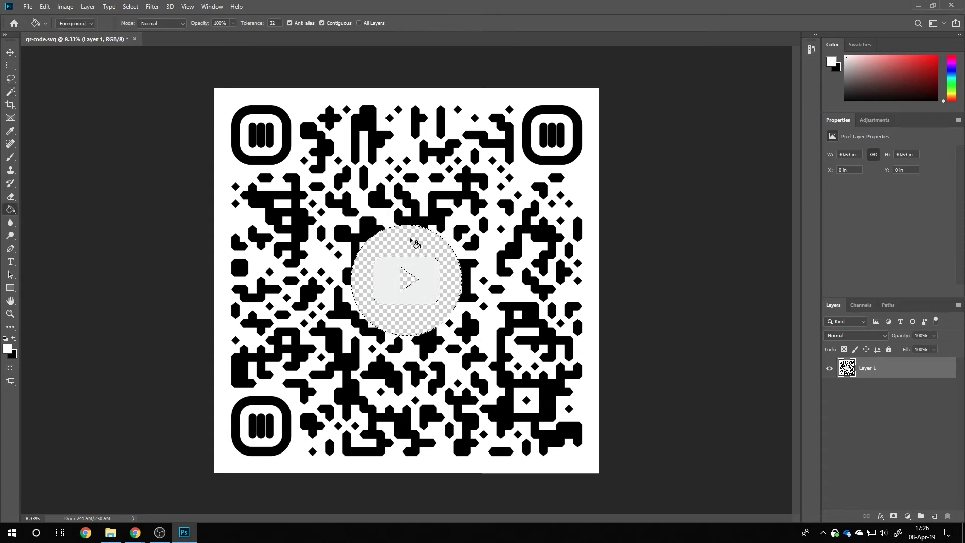
{"action": "left_click", "coordinate": [419, 239]}
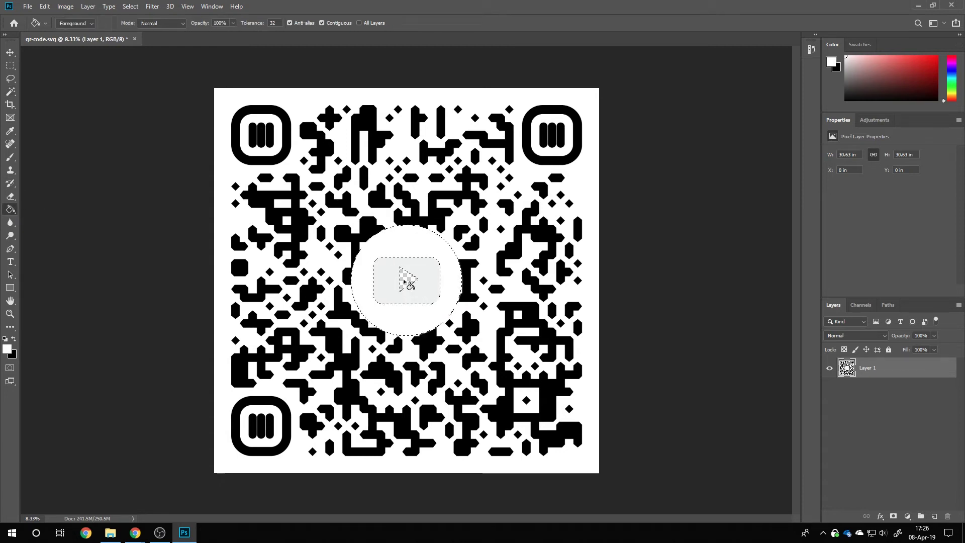
{"action": "left_click", "coordinate": [10, 66]}
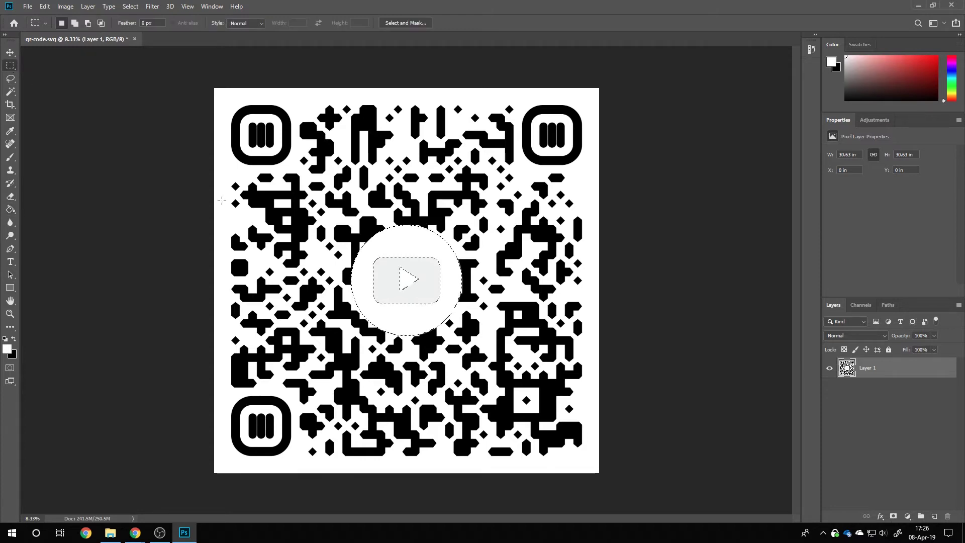
{"action": "right_click", "coordinate": [408, 252]}
{"action": "left_click", "coordinate": [434, 256]}
{"action": "left_click", "coordinate": [10, 209]}
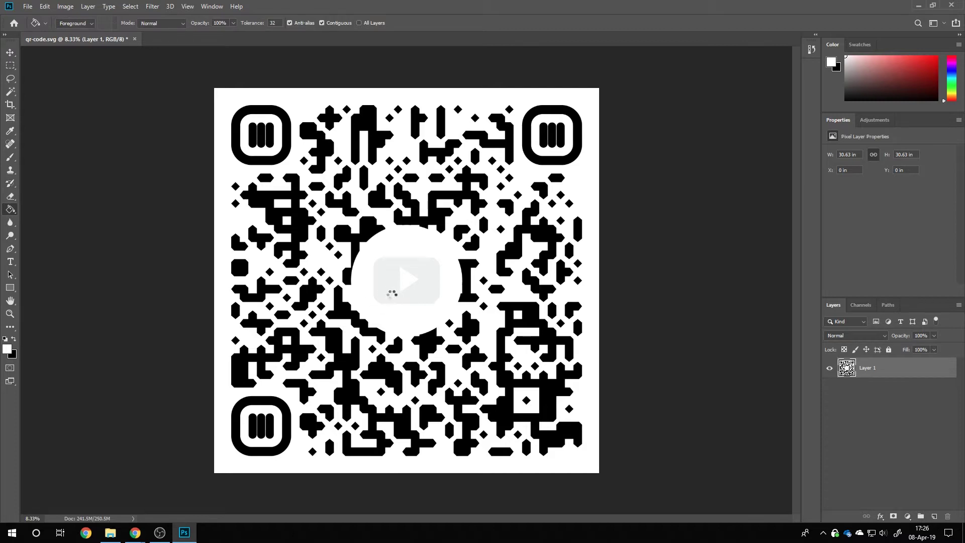
{"action": "left_click", "coordinate": [393, 297]}
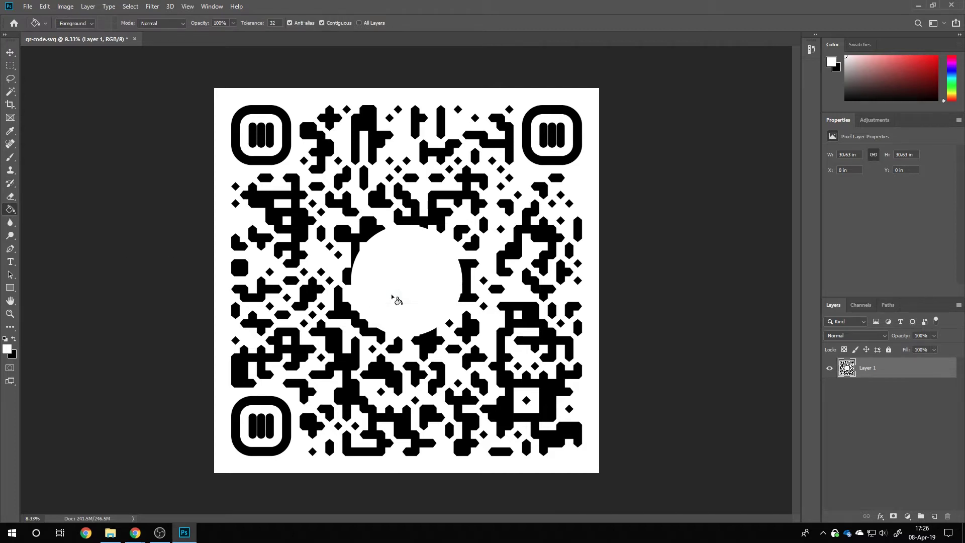
- Place the Brofist logo image from the Images folder onto the QR code
{"action": "key", "text": "v"}
{"action": "left_click", "coordinate": [112, 533]}
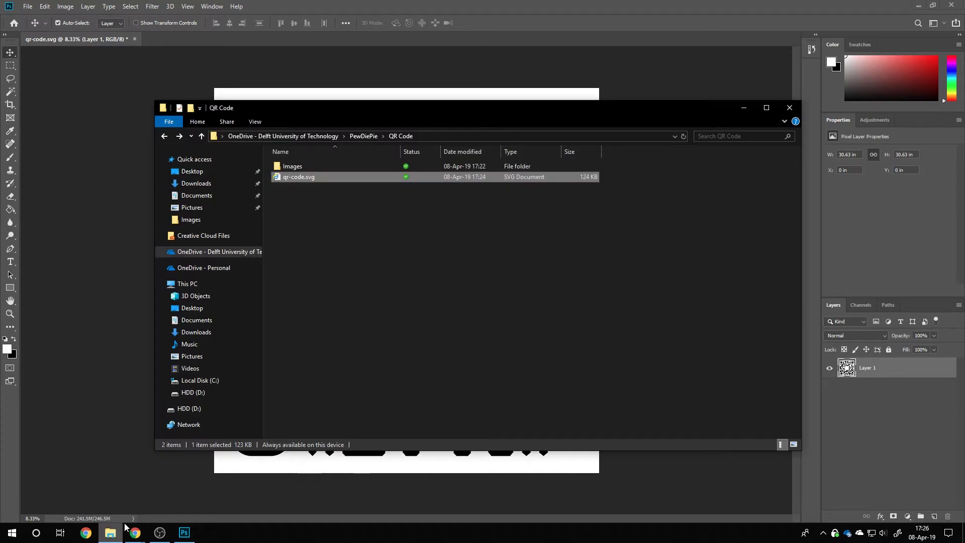
{"action": "double_click", "coordinate": [295, 166]}
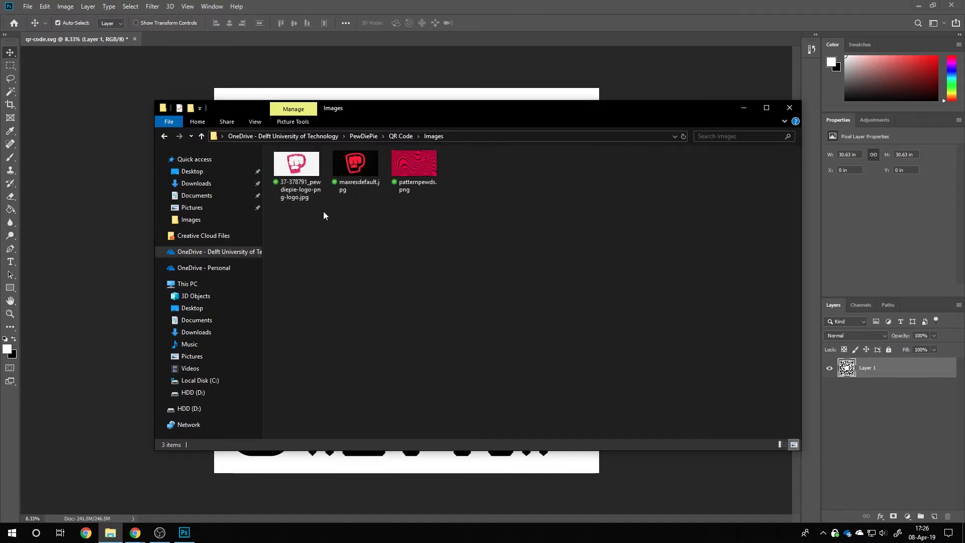
{"action": "left_click", "coordinate": [300, 165]}
{"action": "left_click_drag", "start_coordinate": [301, 173], "coordinate": [403, 469]}
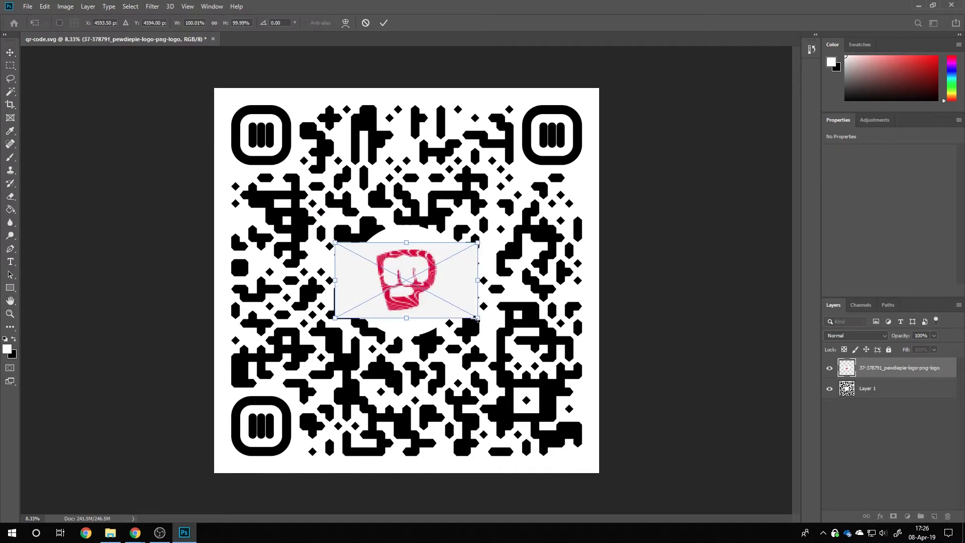
- Enlarge the logo and centre it on the QR code, committing the transform
{"action": "left_click_drag", "start_coordinate": [476, 318], "coordinate": [510, 335]}
{"action": "mouse_move", "coordinate": [430, 258]}
{"action": "left_mouse_down"}
{"action": "mouse_move", "coordinate": [419, 238]}
{"action": "mouse_move", "coordinate": [413, 249]}
{"action": "left_mouse_up"}
{"action": "key", "text": "Return"}
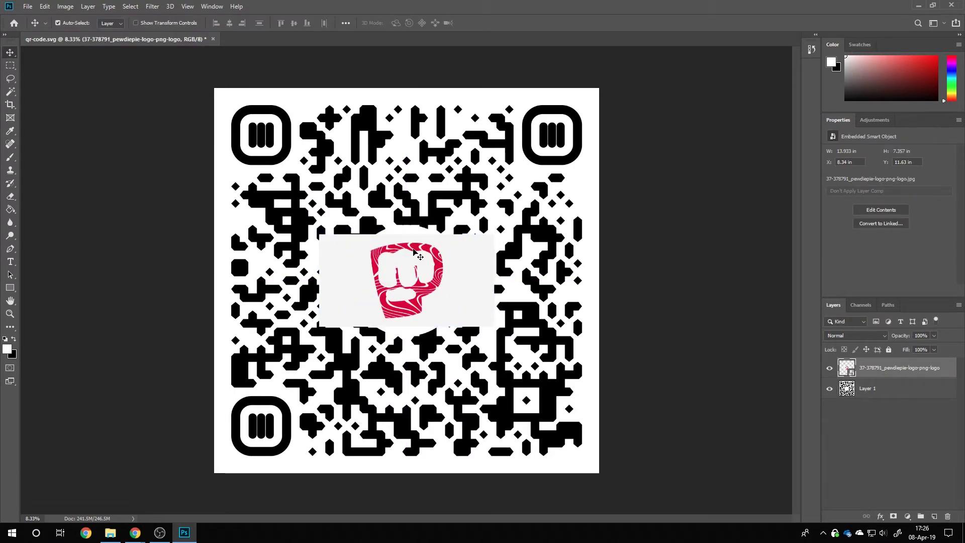
- Select the grey background, invert to the red fist, and copy the fist onto a new layer
{"action": "scroll", "coordinate": [417, 266], "scroll_direction": "up", "scroll_amount": 5}
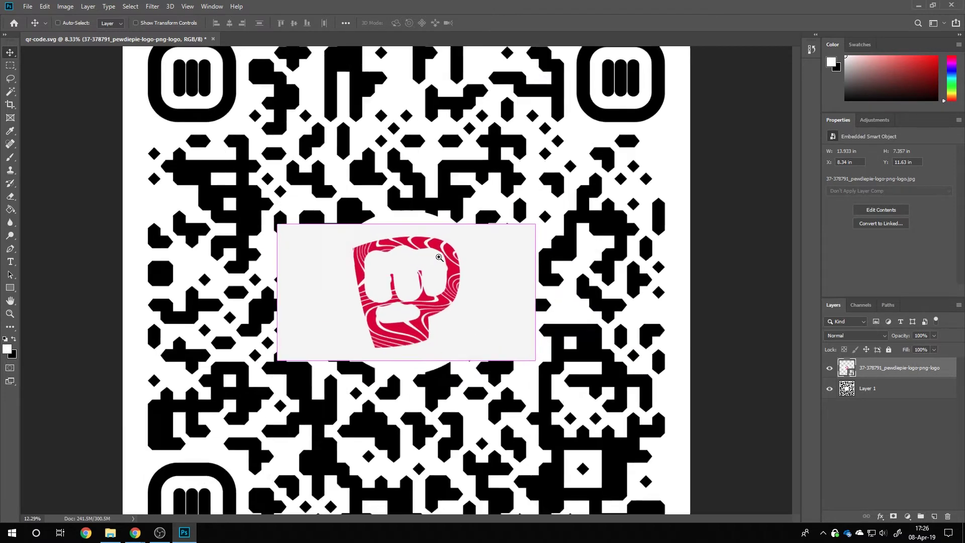
{"action": "left_click", "coordinate": [11, 91]}
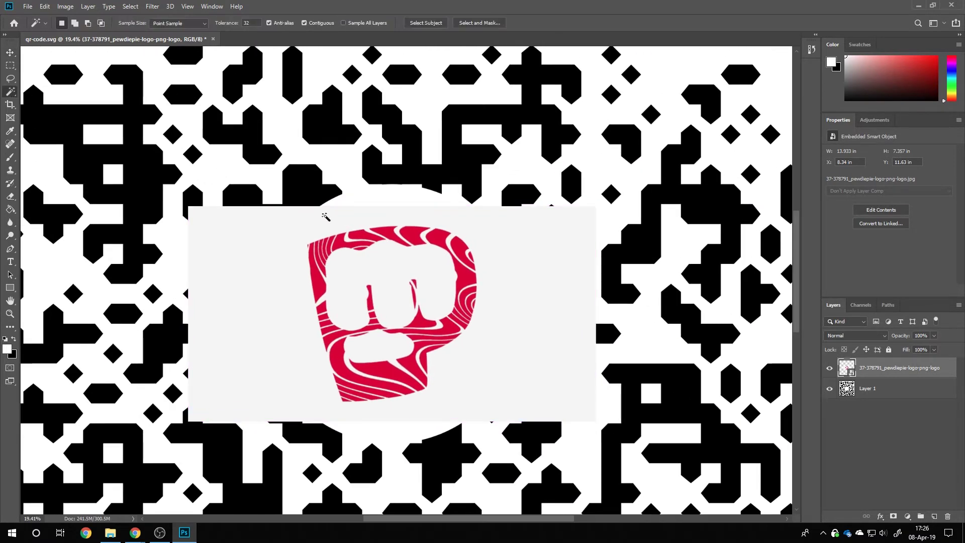
{"action": "left_click", "coordinate": [280, 321]}
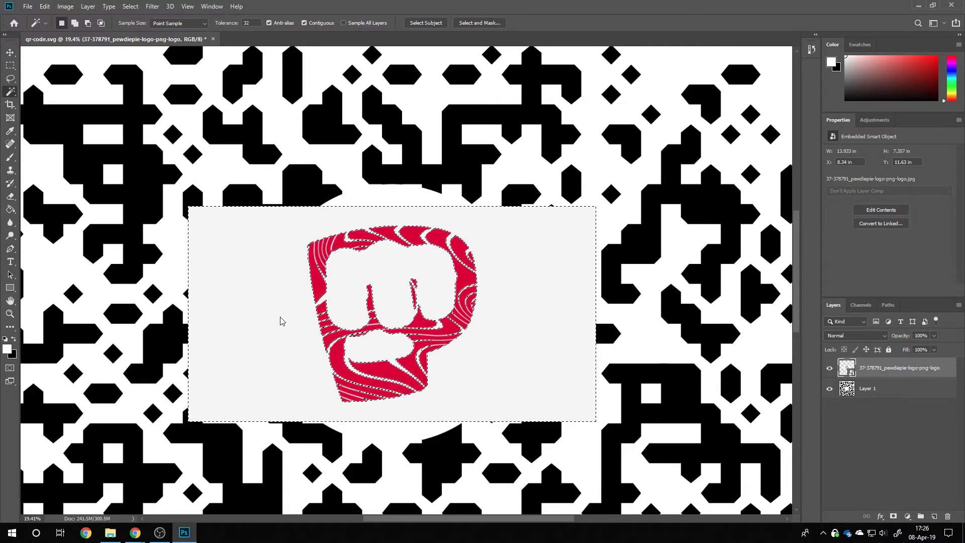
{"action": "right_click", "coordinate": [280, 318]}
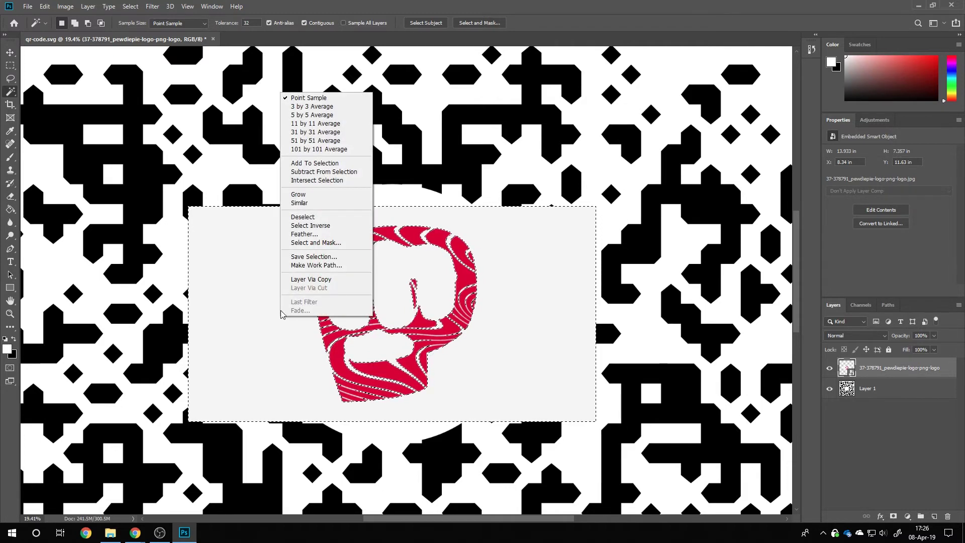
{"action": "left_click", "coordinate": [322, 230]}
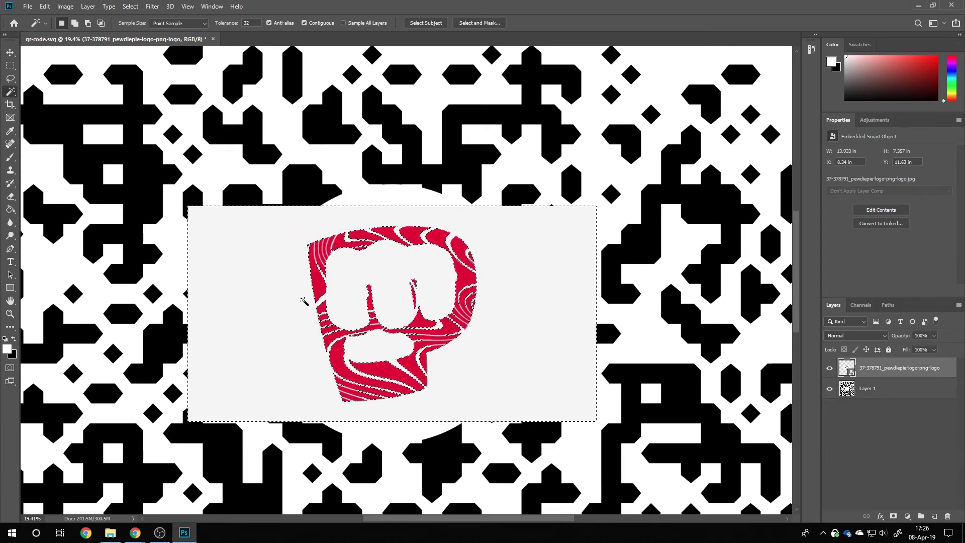
{"action": "key", "text": "ctrl+j"}
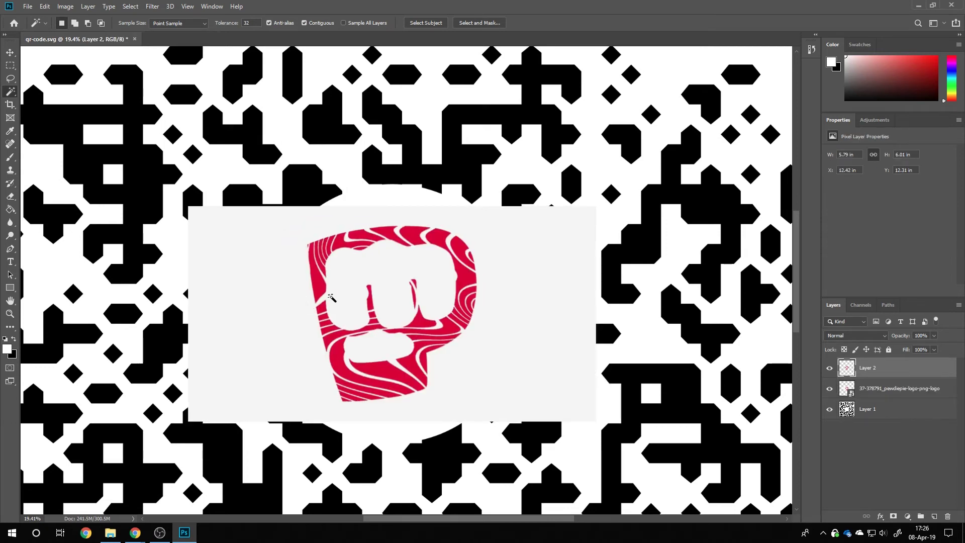
- Delete the original logo smart object and rename the fist layer 'Brofist main'
{"action": "left_click", "coordinate": [875, 391]}
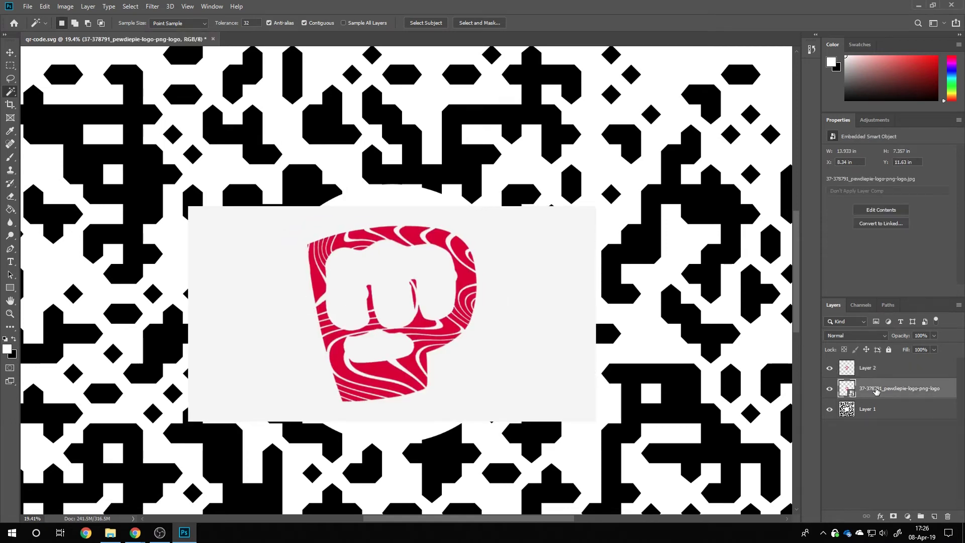
{"action": "key", "text": "Delete"}
{"action": "left_click", "coordinate": [875, 369]}
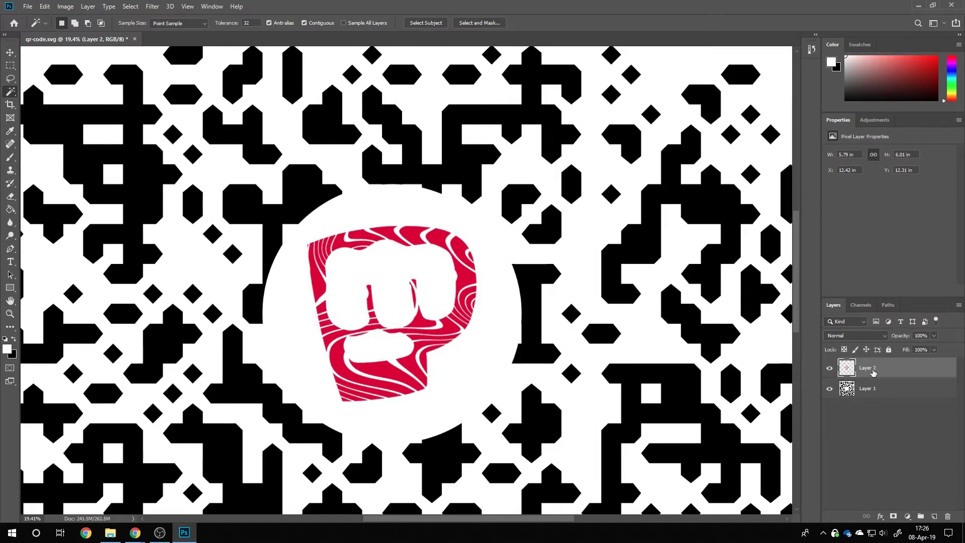
{"action": "double_click", "coordinate": [869, 368]}
{"action": "type", "text": "Brofist main"}
{"action": "key", "text": "Return"}
- Scale the Brofist main fist to about 120% within the centre circle and fit the view
{"action": "left_click", "coordinate": [10, 52]}
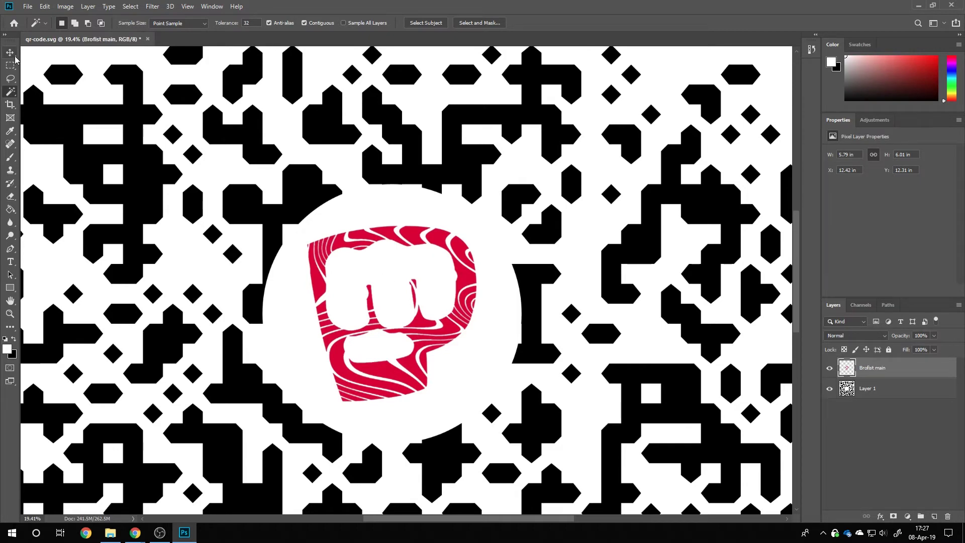
{"action": "left_click_drag", "start_coordinate": [353, 250], "coordinate": [353, 250]}
{"action": "key", "text": "ctrl+t"}
{"action": "mouse_move", "coordinate": [478, 226]}
{"action": "left_mouse_down"}
{"action": "mouse_move", "coordinate": [511, 194]}
{"action": "mouse_move", "coordinate": [506, 211]}
{"action": "mouse_move", "coordinate": [465, 231]}
{"action": "left_mouse_up"}
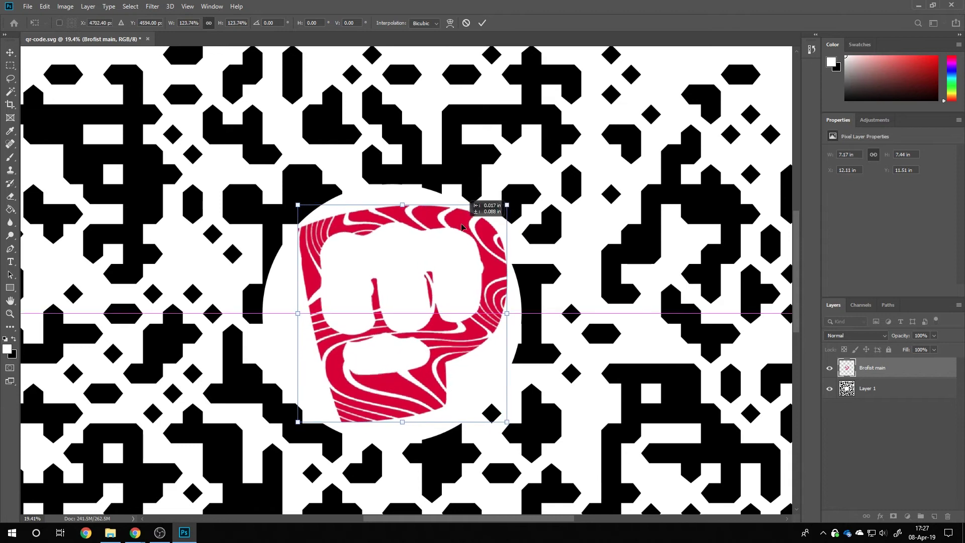
{"action": "key", "text": "Return"}
{"action": "key", "text": "ctrl+0"}
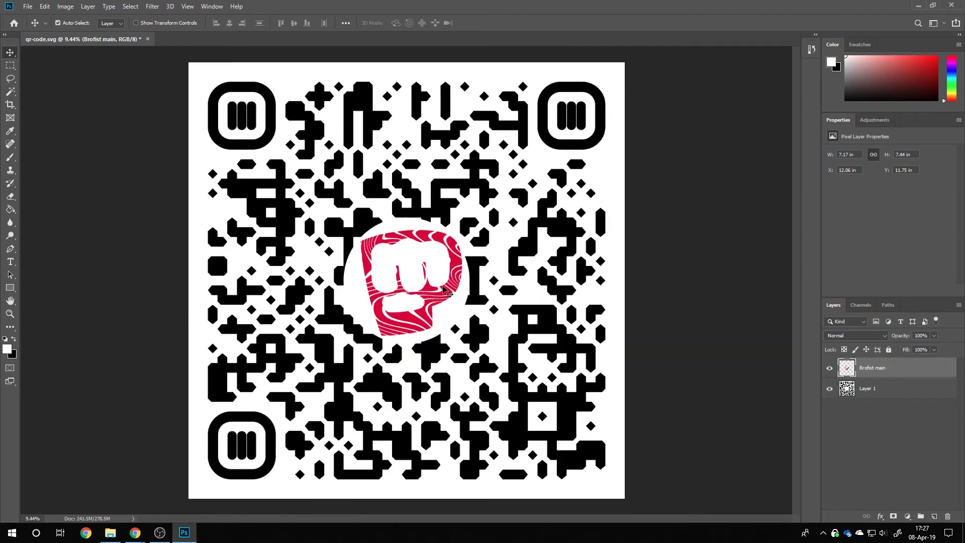
{"action": "left_click", "coordinate": [874, 395]}
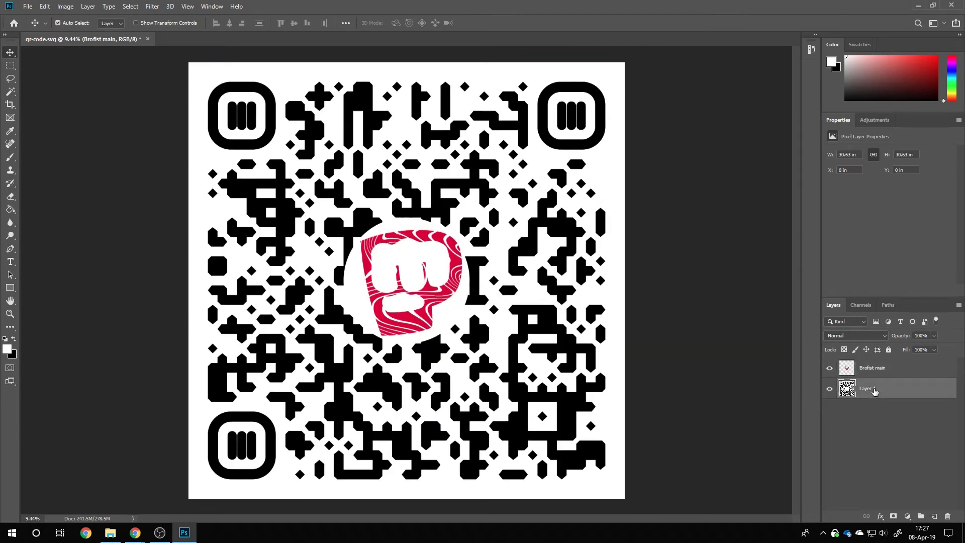
- Give Layer 1 a Lighten-mode Color Overlay in crimson #de003d
{"action": "left_click", "coordinate": [881, 516]}
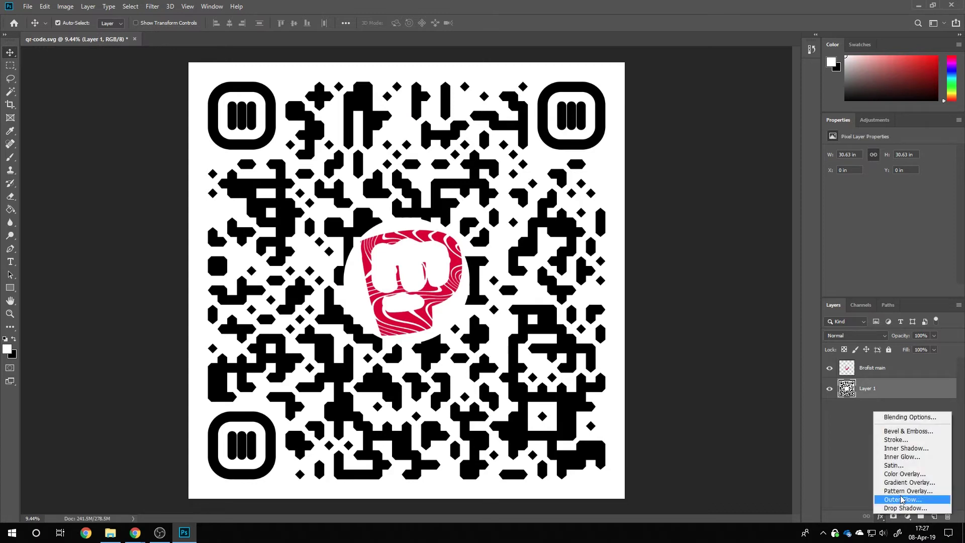
{"action": "left_click", "coordinate": [904, 475]}
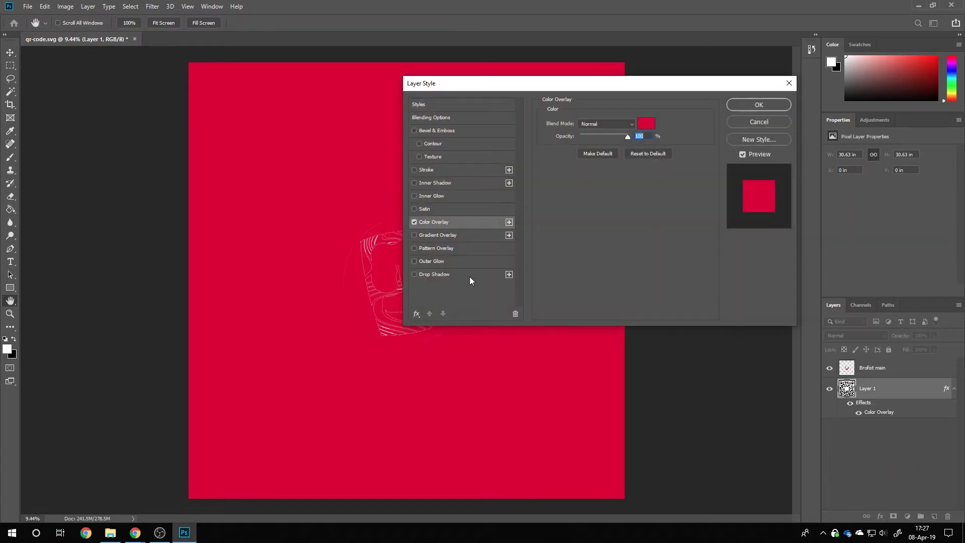
{"action": "left_click", "coordinate": [625, 123]}
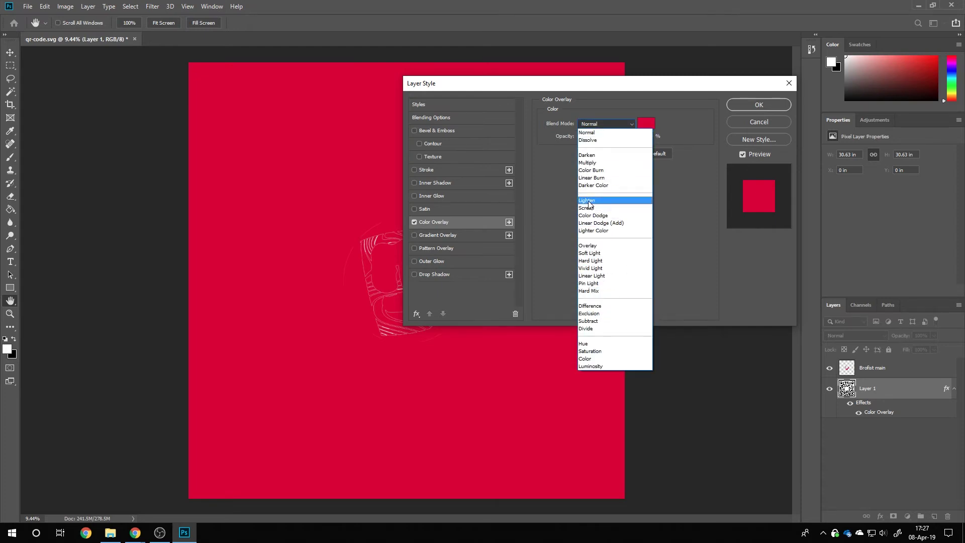
{"action": "left_click", "coordinate": [610, 200]}
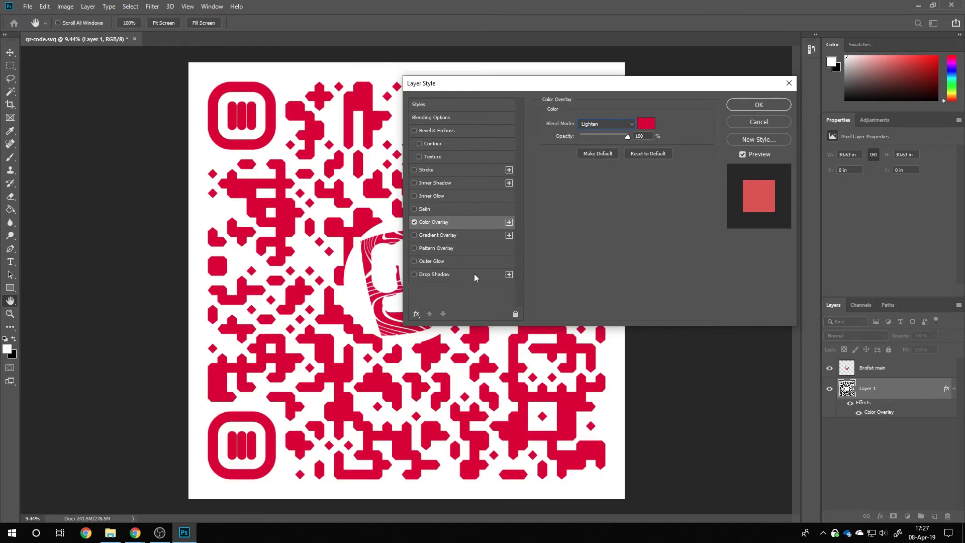
{"action": "left_click", "coordinate": [647, 125]}
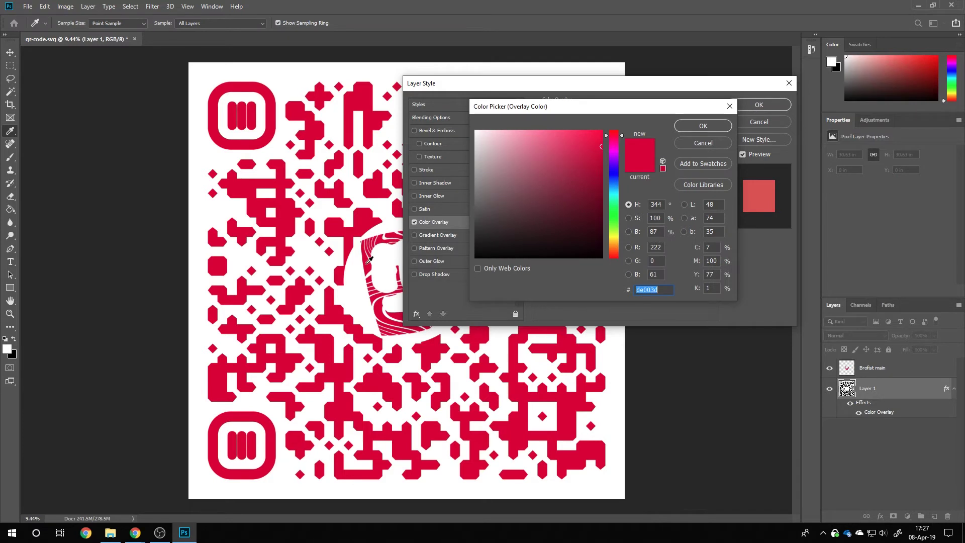
{"action": "left_click", "coordinate": [701, 127]}
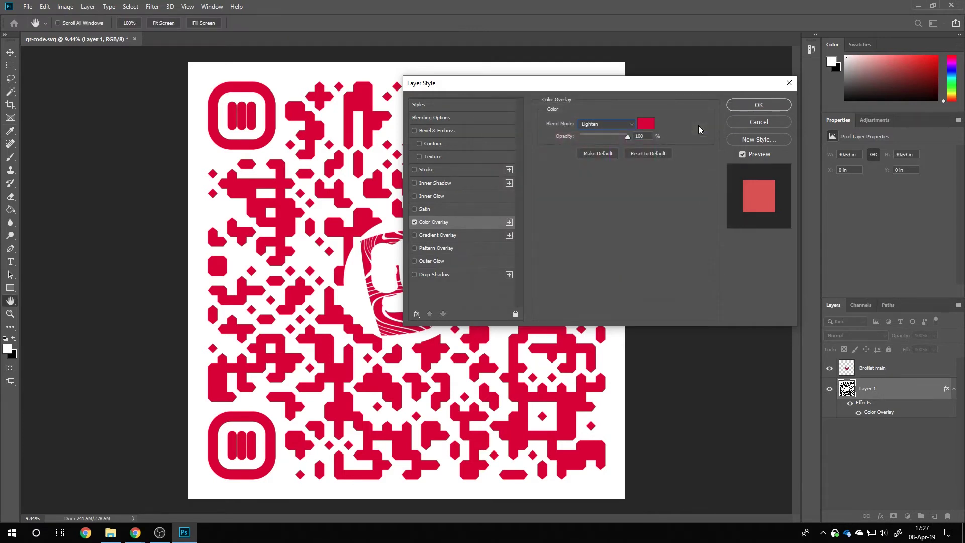
{"action": "left_click", "coordinate": [743, 105]}
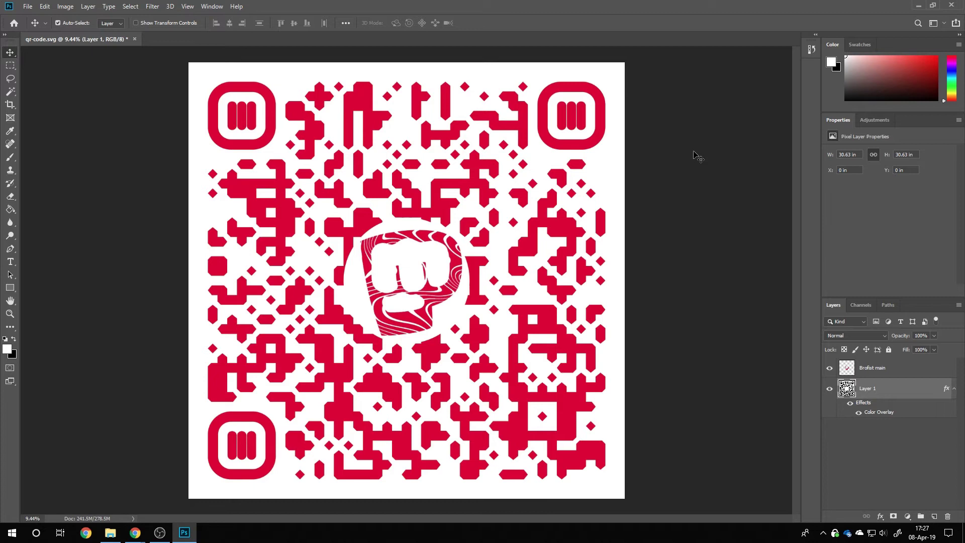
- Place maxresdefault.jpg from the Images folder into the QR code document
{"action": "left_click", "coordinate": [114, 529]}
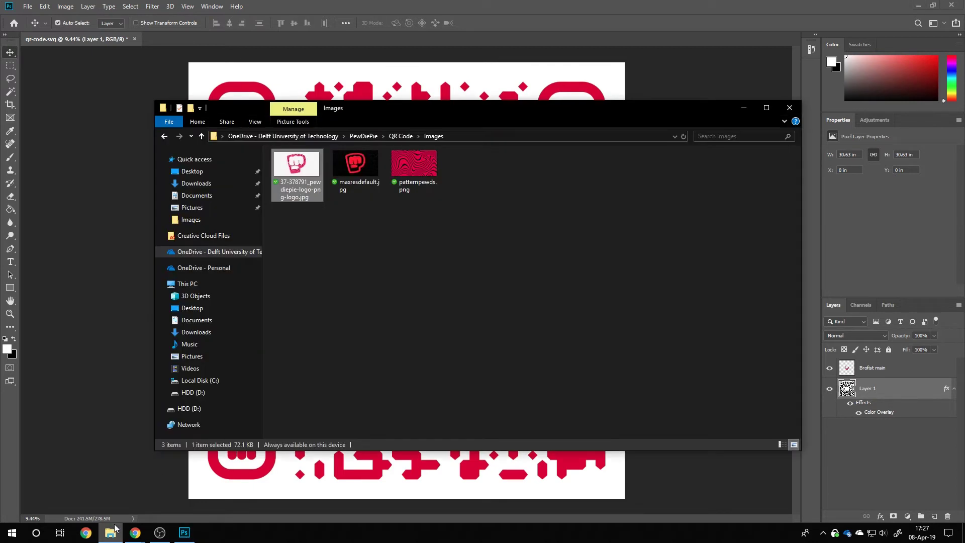
{"action": "left_click", "coordinate": [356, 187]}
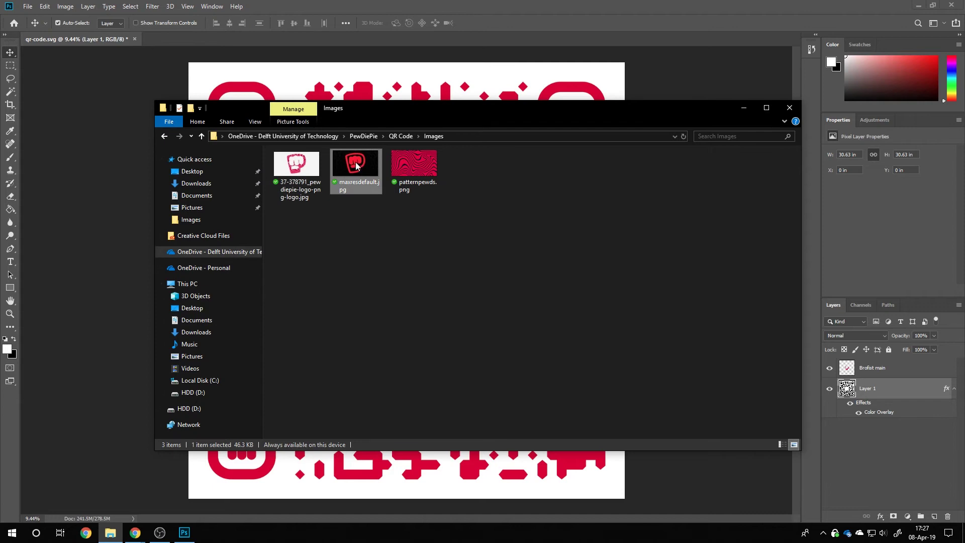
{"action": "left_click_drag", "start_coordinate": [356, 166], "coordinate": [392, 333]}
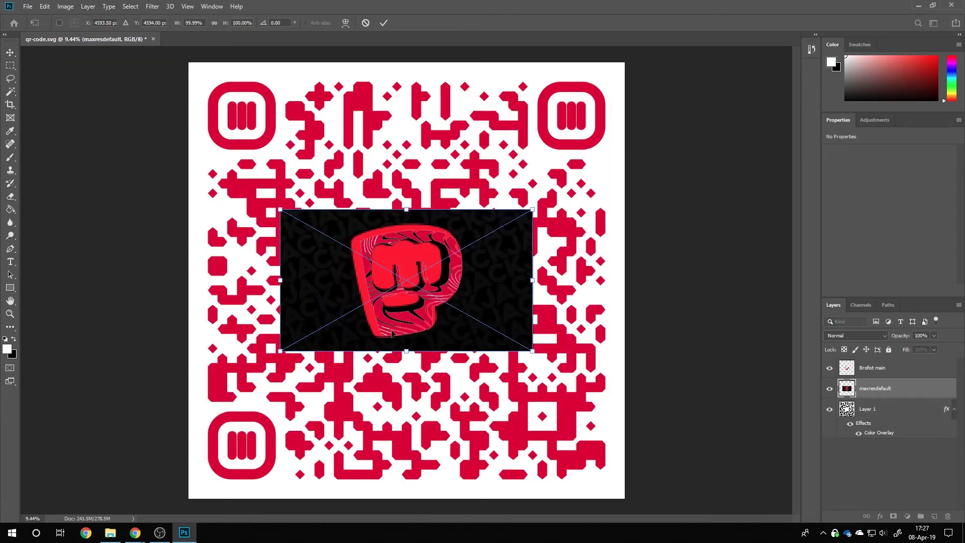
- Move the placed image to the QR code's top and copy its red Brofist outline to a new layer
{"action": "left_click_drag", "start_coordinate": [482, 288], "coordinate": [484, 172]}
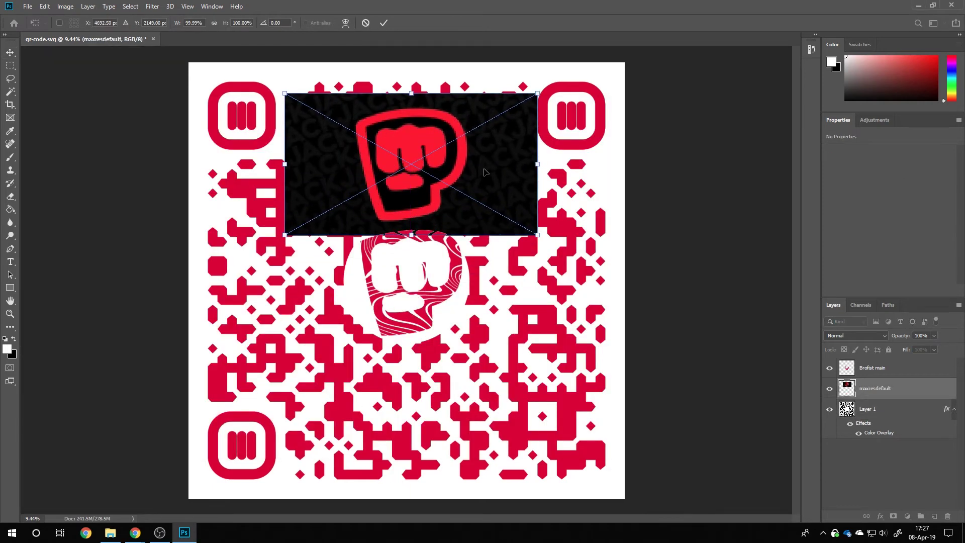
{"action": "key", "text": "Return"}
{"action": "scroll", "coordinate": [427, 156], "scroll_direction": "up", "scroll_amount": 3}
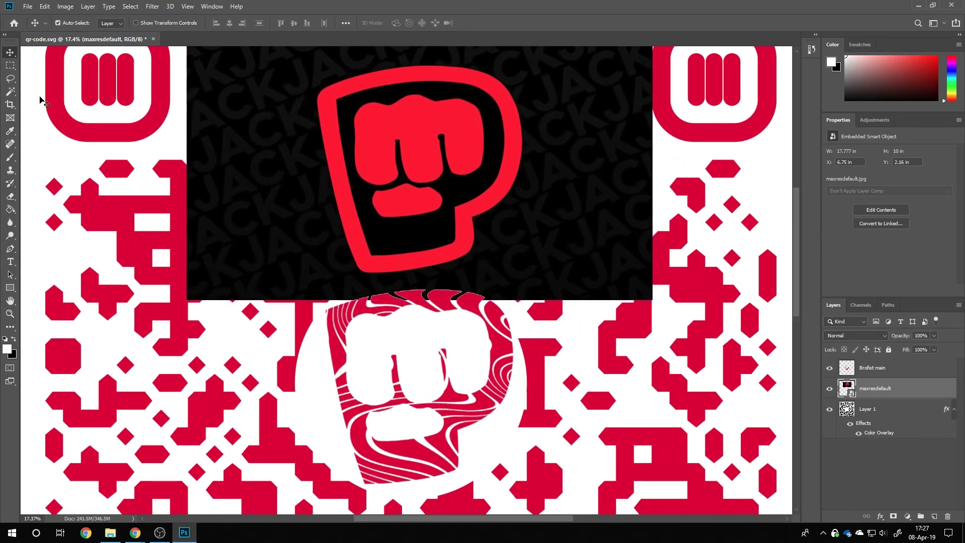
{"action": "left_click", "coordinate": [12, 93]}
{"action": "left_click", "coordinate": [363, 87]}
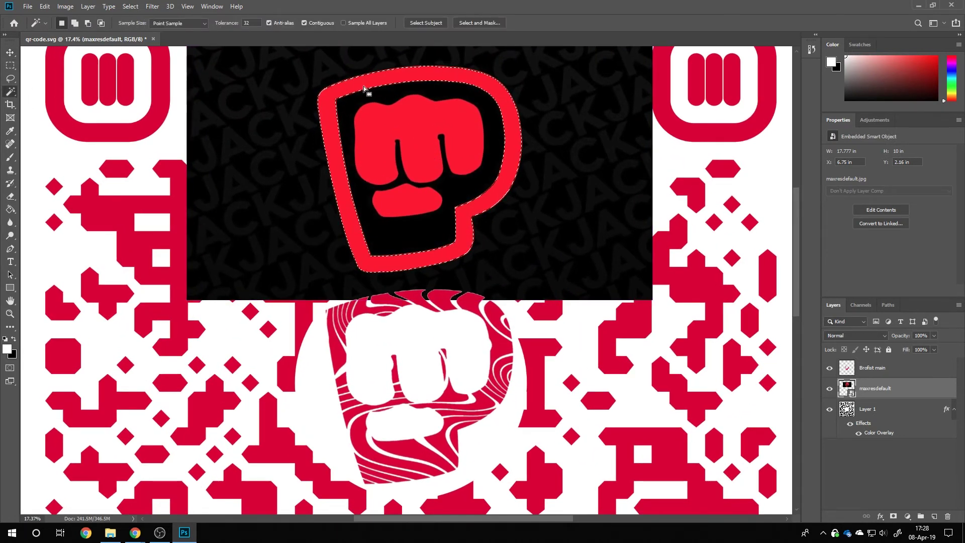
{"action": "key", "text": "ctrl+j"}
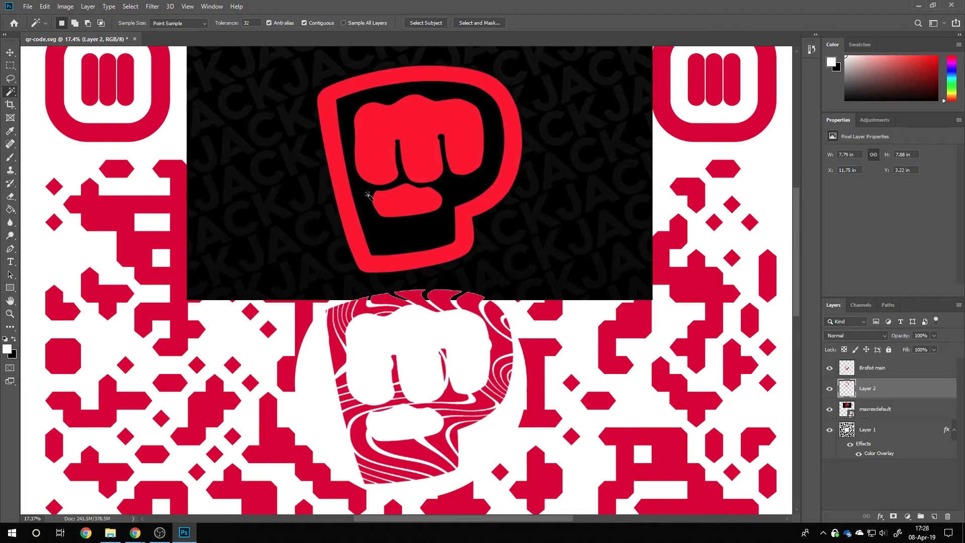
- Delete the maxresdefault image layer and rename the outline layer Eye1
{"action": "left_click", "coordinate": [875, 410]}
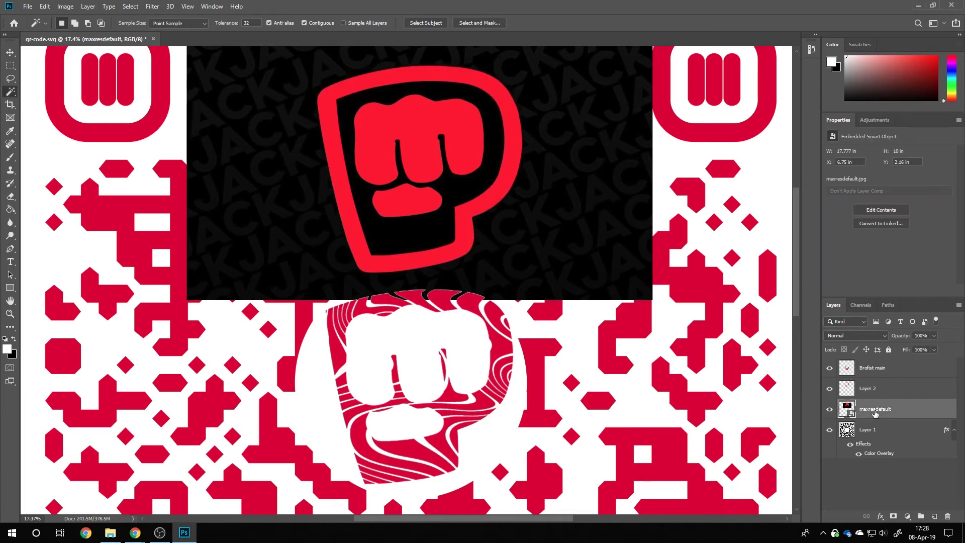
{"action": "key", "text": "Delete"}
{"action": "double_click", "coordinate": [866, 391]}
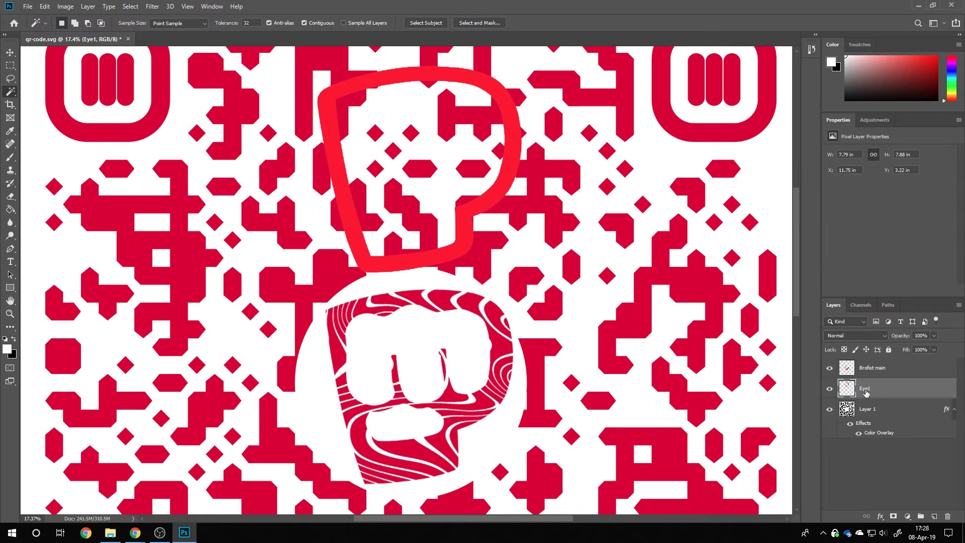
{"action": "left_click_drag", "start_coordinate": [505, 265], "coordinate": [467, 261]}
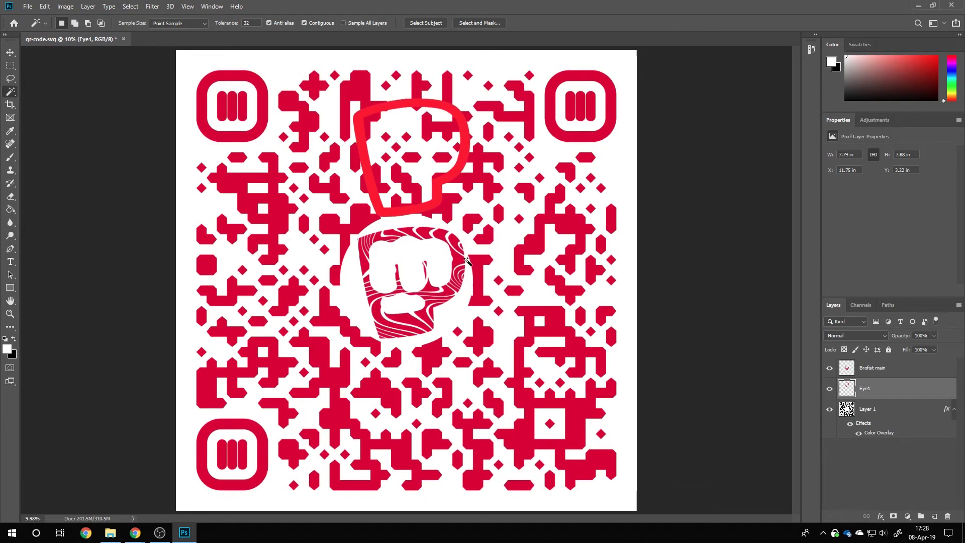
- Add a Color Overlay effect in Normal blend mode to the Eye1 outline so it turns red
{"action": "left_click", "coordinate": [880, 517]}
{"action": "left_click", "coordinate": [904, 480]}
{"action": "left_click", "coordinate": [600, 125]}
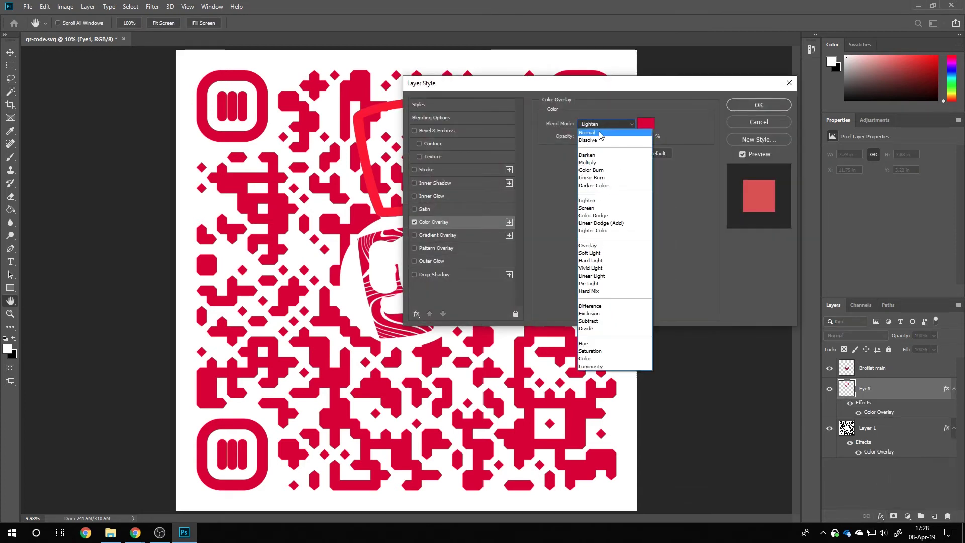
{"action": "left_click", "coordinate": [599, 131]}
{"action": "left_click_drag", "start_coordinate": [525, 90], "coordinate": [643, 159]}
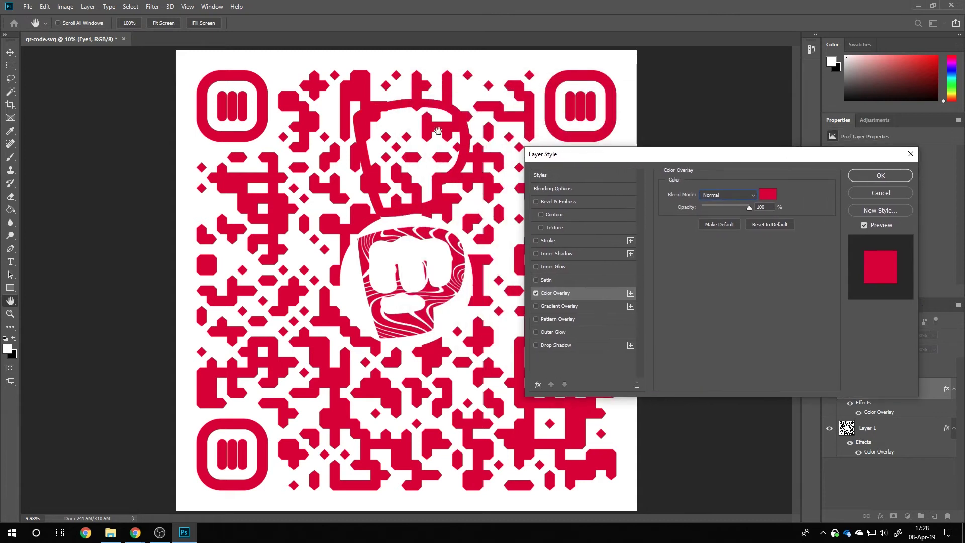
{"action": "left_click", "coordinate": [881, 176]}
- Move the Eye1 outline onto the top-left corner marker and scale it to fit
{"action": "key", "text": "w"}
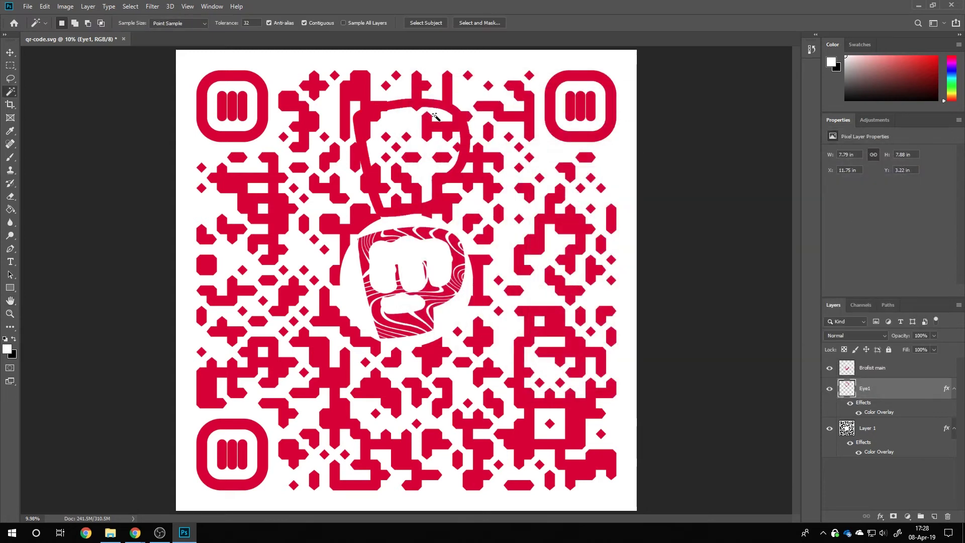
{"action": "scroll", "coordinate": [330, 93], "scroll_direction": "up", "scroll_amount": 3}
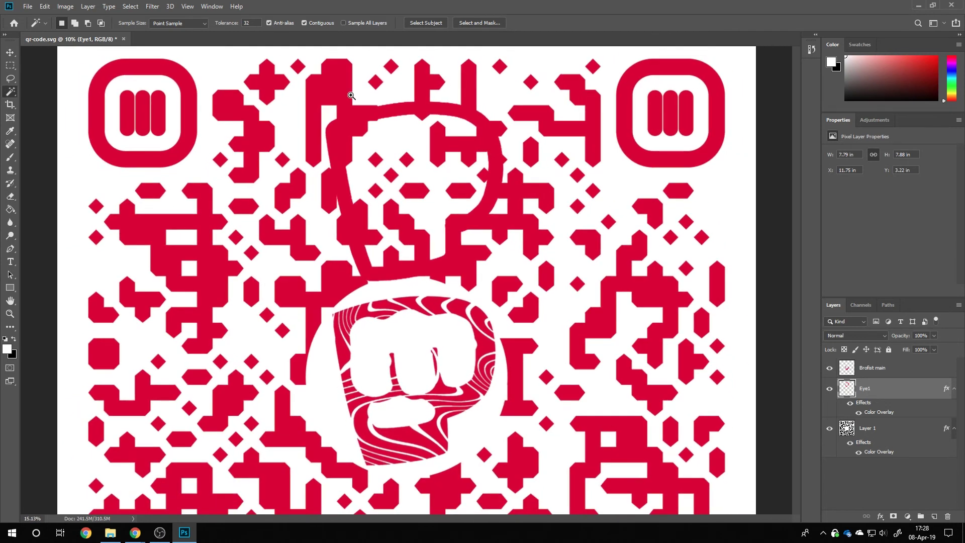
{"action": "left_click", "coordinate": [10, 52]}
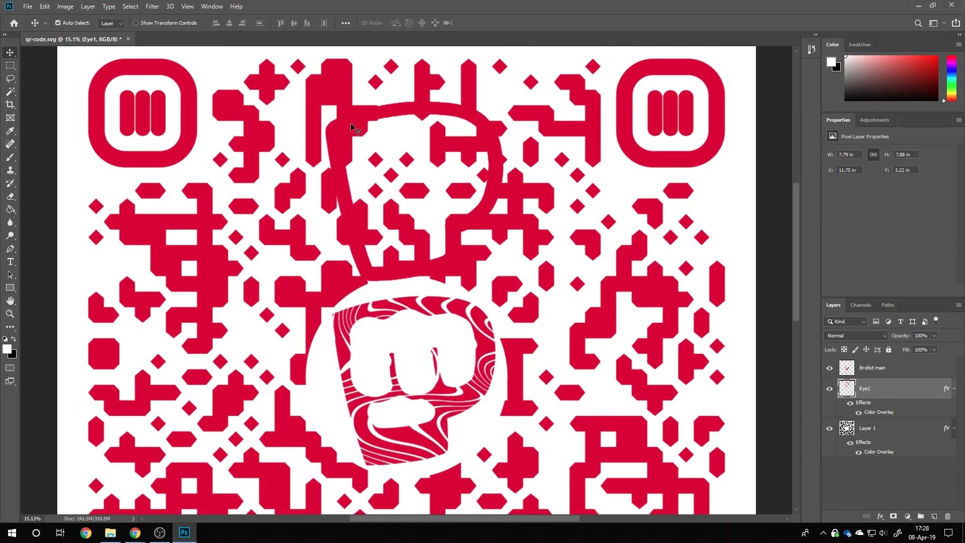
{"action": "left_click_drag", "start_coordinate": [351, 122], "coordinate": [217, 210]}
{"action": "scroll", "coordinate": [146, 105], "scroll_direction": "up", "scroll_amount": 3}
{"action": "left_click_drag", "start_coordinate": [290, 174], "coordinate": [276, 152]}
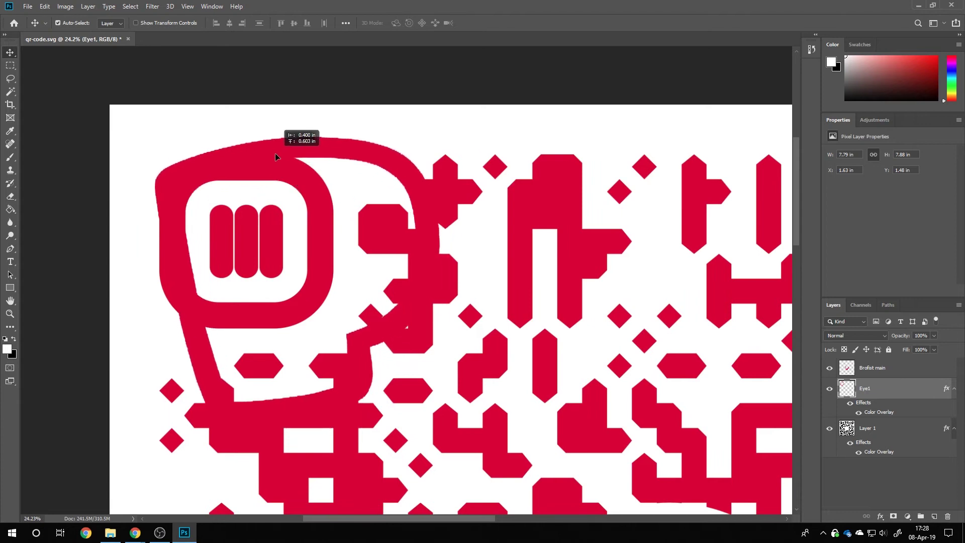
{"action": "key", "text": "ctrl+t"}
{"action": "left_click_drag", "start_coordinate": [437, 134], "coordinate": [346, 160]}
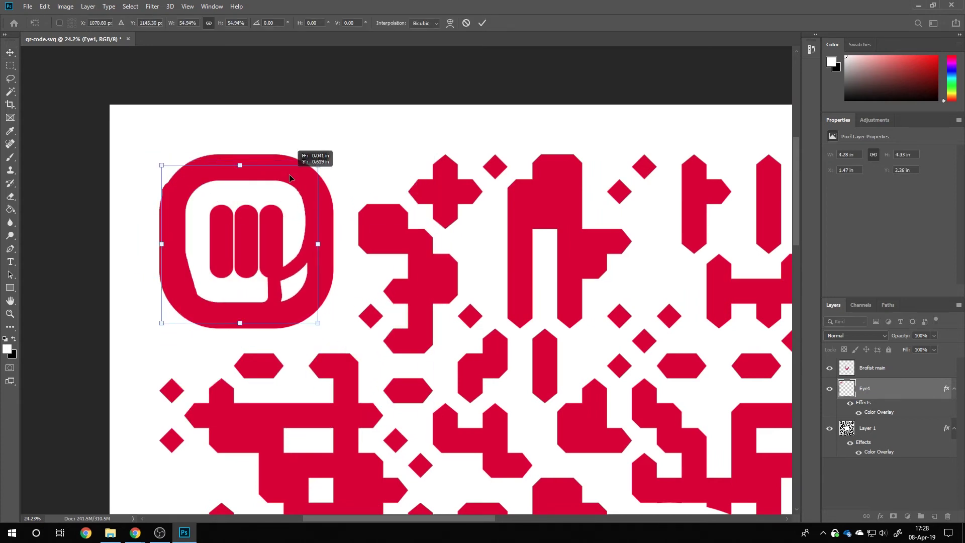
{"action": "left_click_drag", "start_coordinate": [289, 174], "coordinate": [296, 163]}
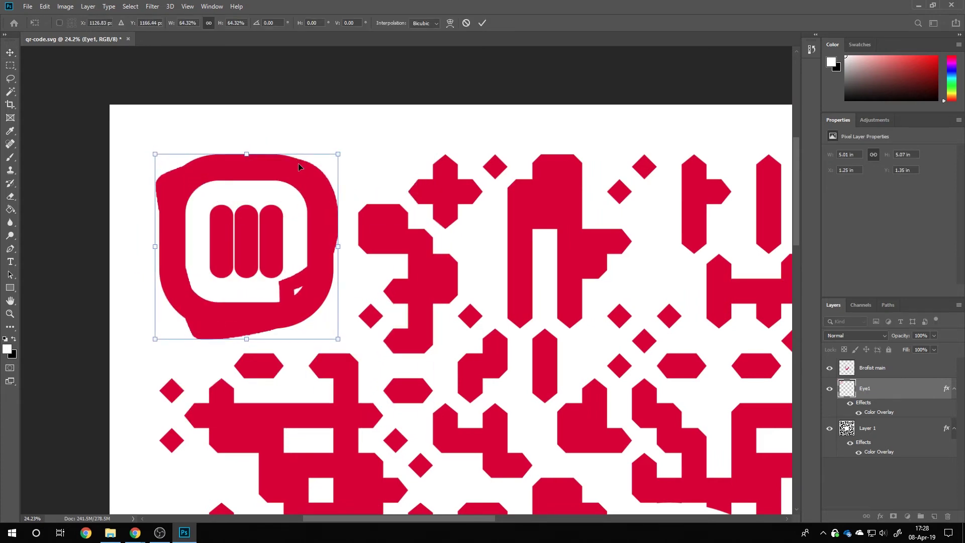
{"action": "key", "text": "Return"}
{"action": "key", "text": "ctrl+0"}
- Duplicate Eye1 into Eye2 and Eye3, placing them on the top-right and bottom-left markers
{"action": "key", "text": "ctrl+j"}
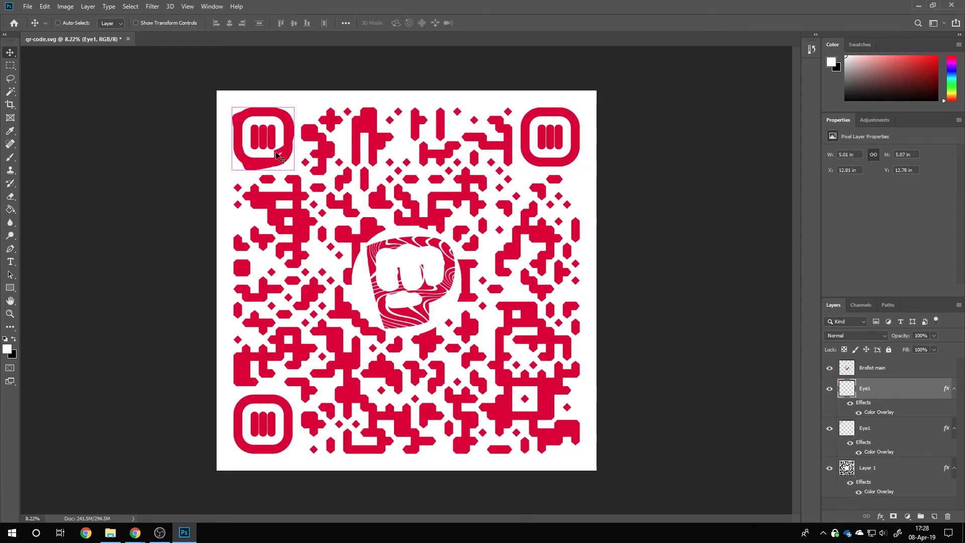
{"action": "double_click", "coordinate": [877, 388]}
{"action": "left_click_drag", "start_coordinate": [278, 156], "coordinate": [582, 140]}
{"action": "key", "text": "ctrl+j"}
{"action": "key", "text": "Return"}
{"action": "left_click_drag", "start_coordinate": [426, 255], "coordinate": [280, 402]}
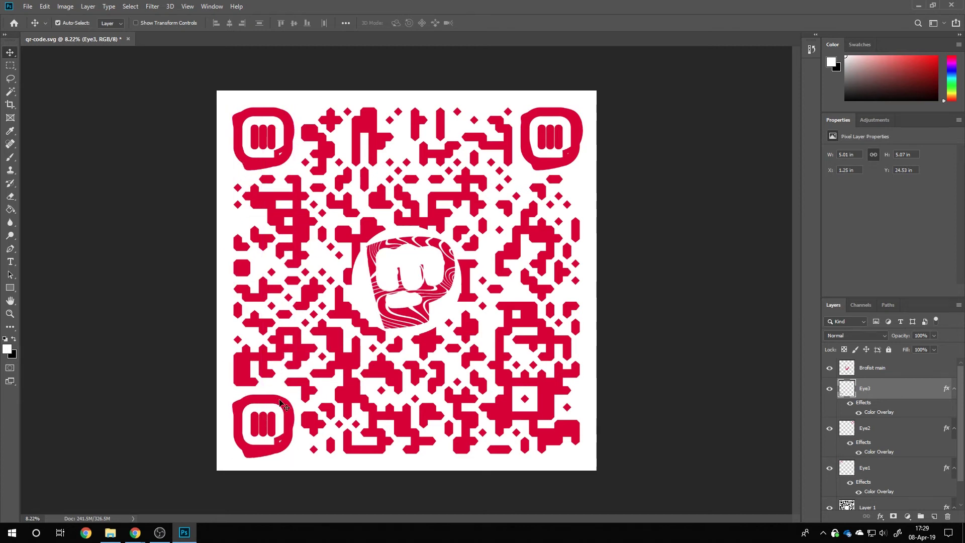
- On the QR code layer, select and clear the bottom-left marker's square ring with the Magic Wand
{"action": "left_click", "coordinate": [10, 92]}
{"action": "scroll", "coordinate": [864, 456], "scroll_direction": "down", "scroll_amount": 1}
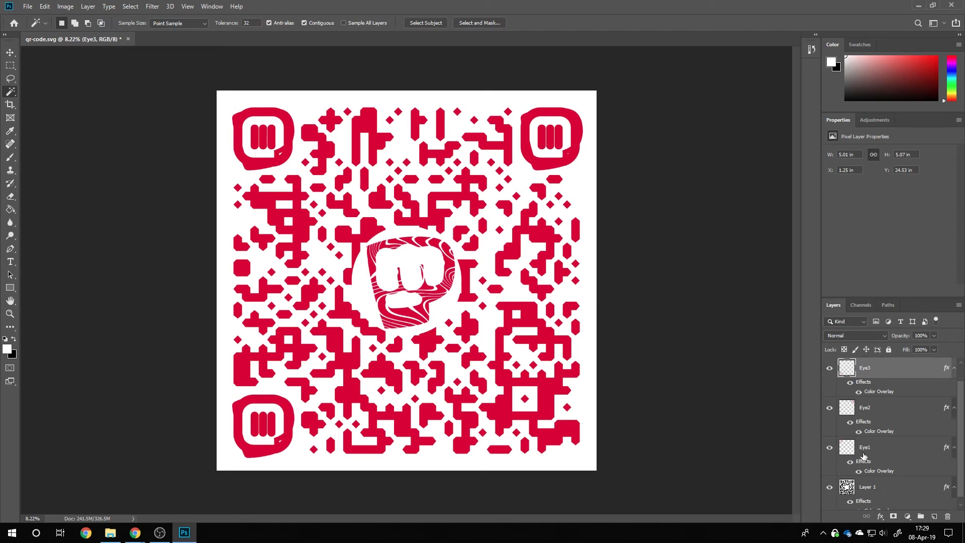
{"action": "left_click", "coordinate": [873, 491]}
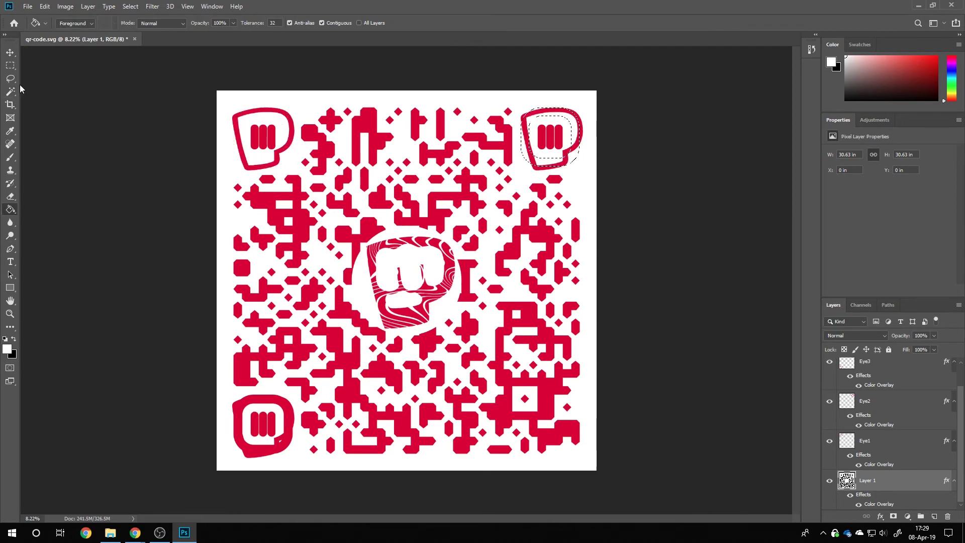
{"action": "left_click", "coordinate": [287, 402]}
{"action": "key", "text": "g"}
- Select all similar red modules, refill them with the Paint Bucket, then deselect
{"action": "left_click", "coordinate": [10, 91]}
{"action": "right_click", "coordinate": [267, 175]}
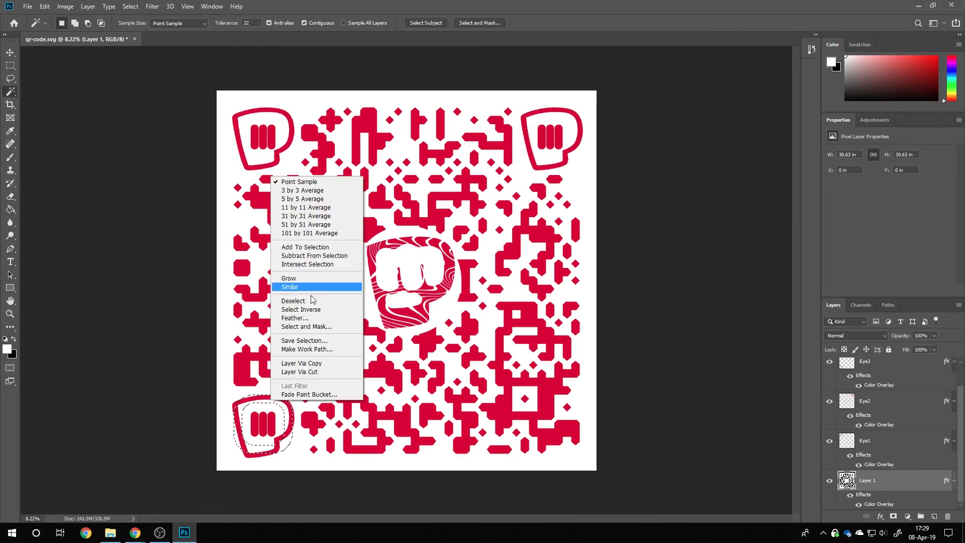
{"action": "left_click", "coordinate": [297, 282]}
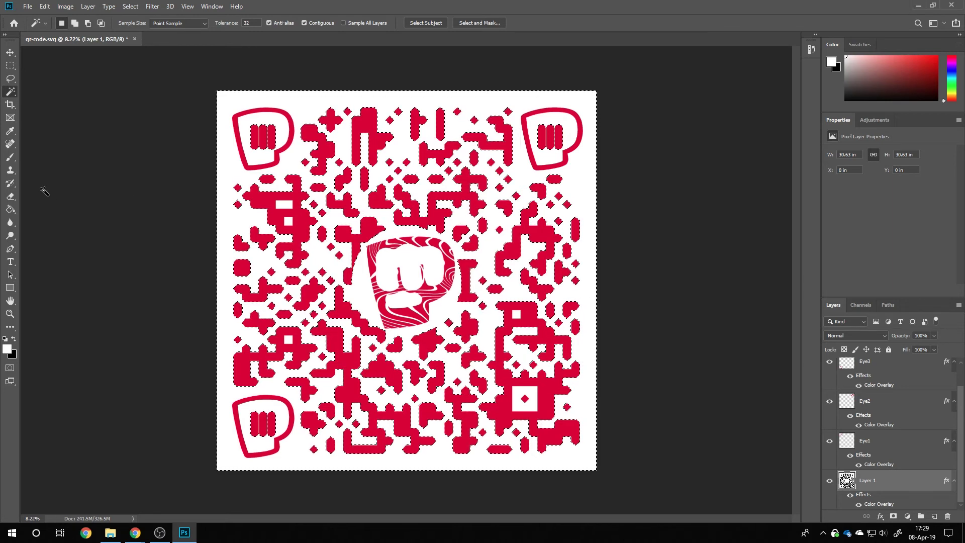
{"action": "left_click", "coordinate": [10, 209]}
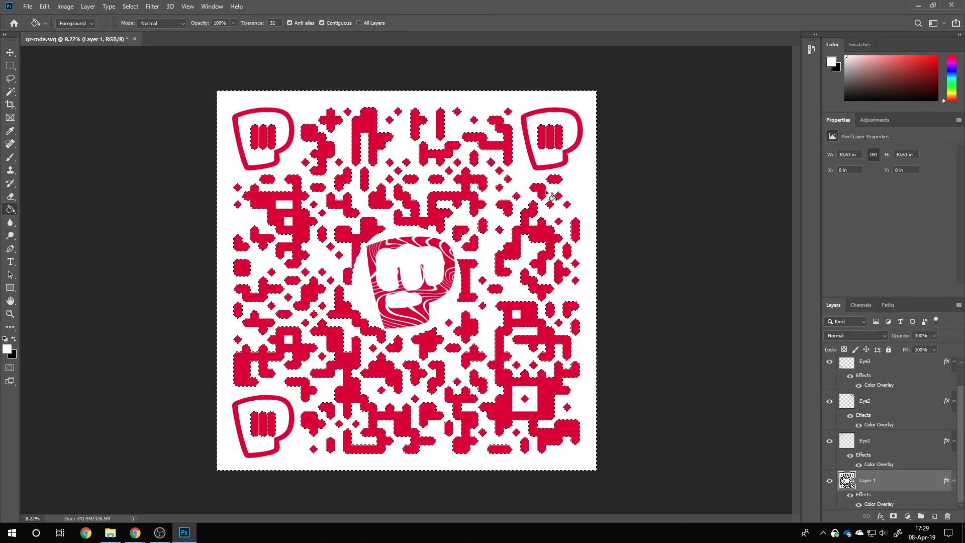
{"action": "left_click", "coordinate": [583, 183]}
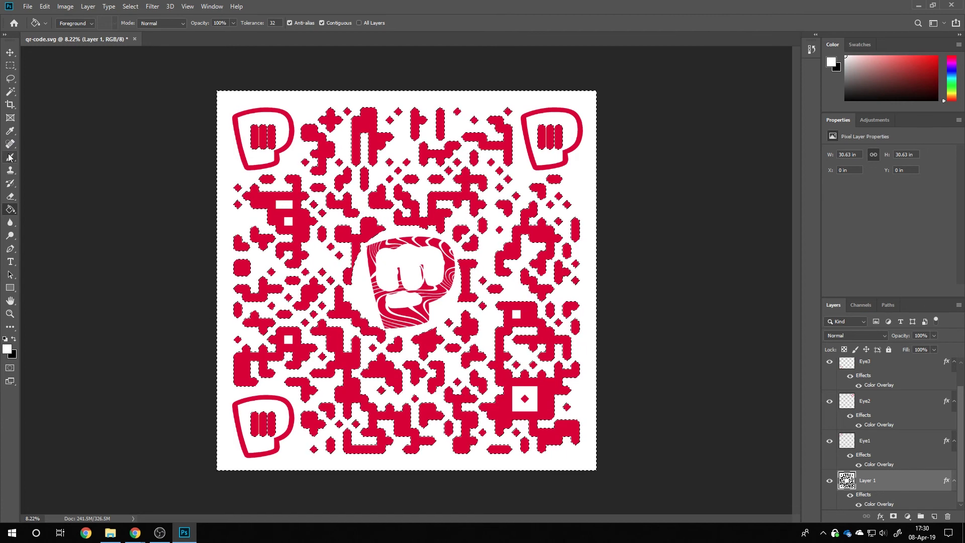
{"action": "left_click", "coordinate": [10, 65]}
{"action": "right_click", "coordinate": [390, 143]}
{"action": "left_click", "coordinate": [410, 152]}
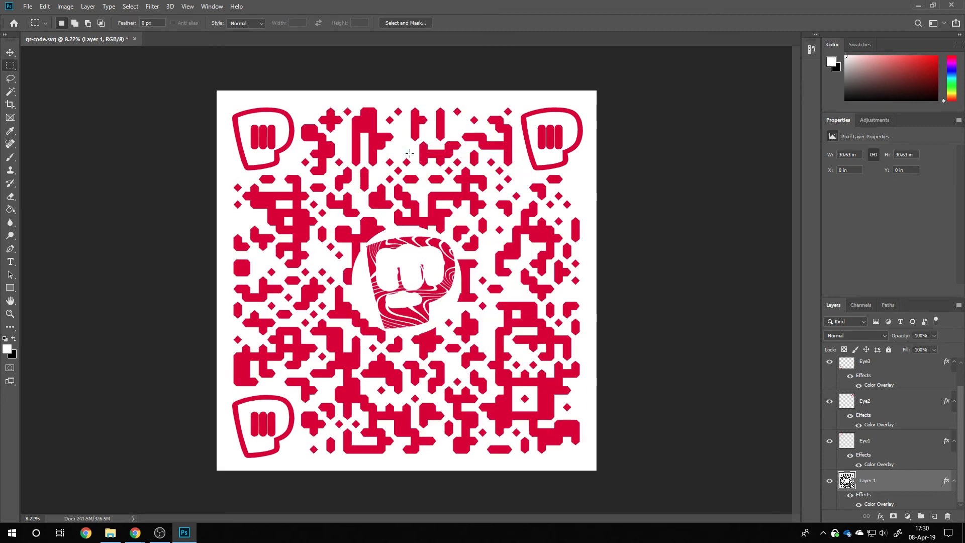
{"action": "left_click", "coordinate": [121, 534]}
- Place patternpewds.png on the canvas and scale it to about a third into the top-left corner
{"action": "left_click_drag", "start_coordinate": [417, 156], "coordinate": [412, 467]}
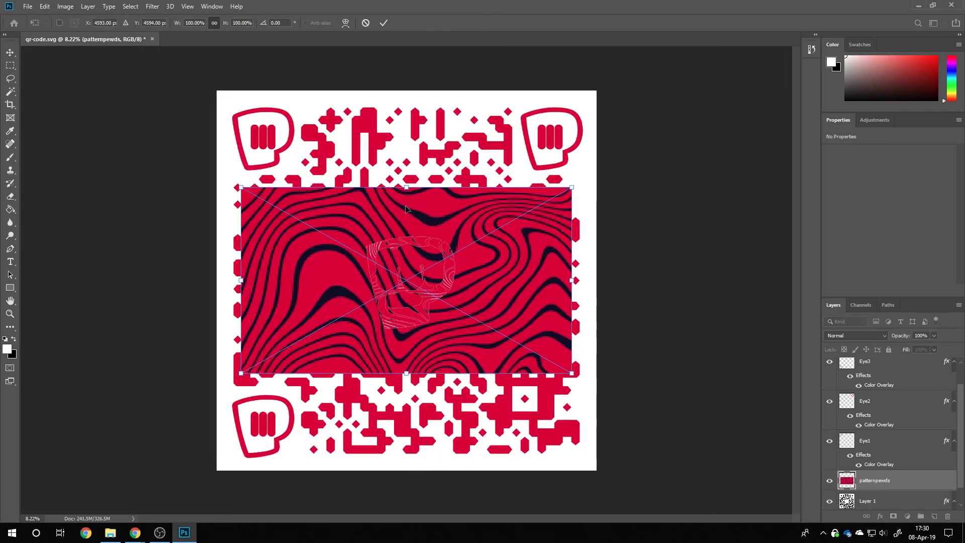
{"action": "left_click_drag", "start_coordinate": [377, 214], "coordinate": [352, 121]}
{"action": "left_click_drag", "start_coordinate": [547, 276], "coordinate": [296, 136]}
{"action": "key", "text": "Return"}
- Group the Eye1, Eye2 and Eye3 layers into a group named 'Eyes'
{"action": "scroll", "coordinate": [885, 432], "scroll_direction": "up", "scroll_amount": 1}
{"action": "left_click", "coordinate": [885, 388]}
{"action": "left_click", "coordinate": [885, 468], "text": "shift"}
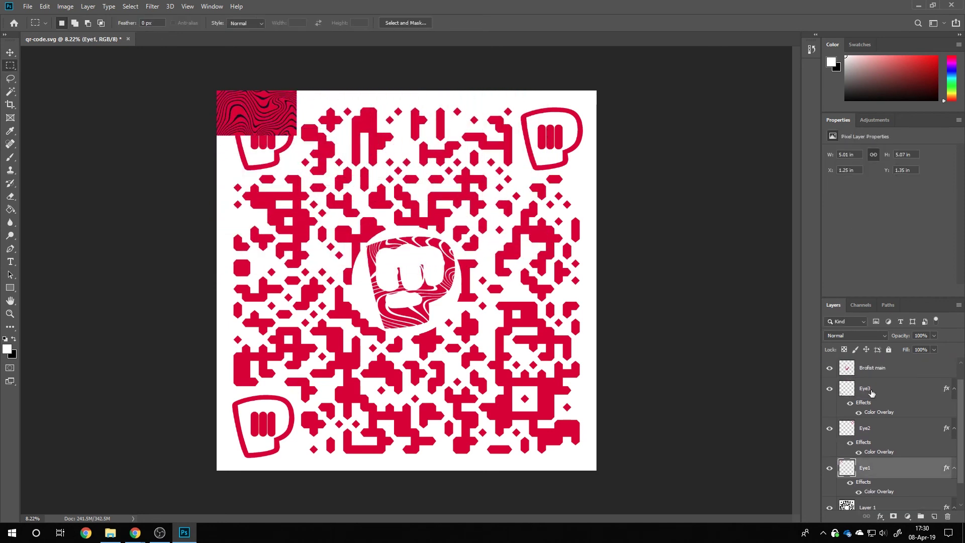
{"action": "type", "text": "Eyes"}
{"action": "key", "text": "Return"}
- Stack pattern copies down the left edge, merge them into a smart object, and repeat it across the canvas
{"action": "key", "text": "v"}
{"action": "left_click_drag", "start_coordinate": [273, 119], "coordinate": [267, 208]}
{"action": "left_click_drag", "start_coordinate": [261, 206], "coordinate": [252, 484]}
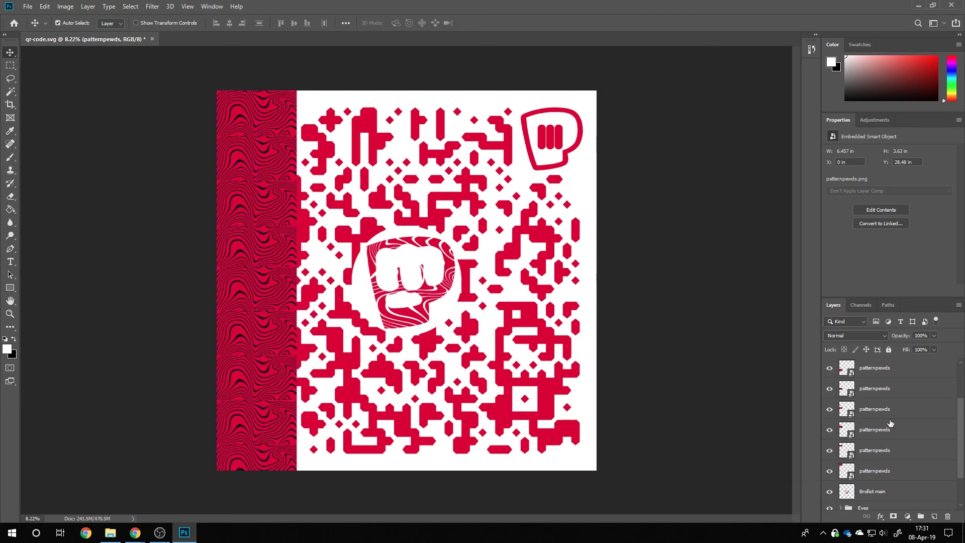
{"action": "left_click", "coordinate": [875, 450], "text": "shift"}
{"action": "right_click", "coordinate": [883, 450]}
{"action": "left_click", "coordinate": [789, 201]}
{"action": "left_click_drag", "start_coordinate": [307, 245], "coordinate": [578, 267]}
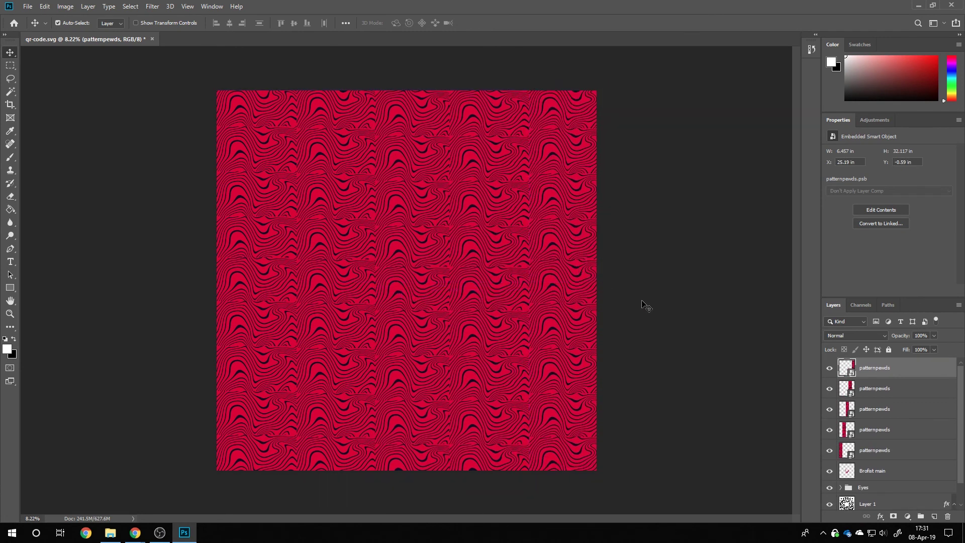
- Set the blend mode of all five patternpewds layers to Saturation
{"action": "left_click", "coordinate": [879, 451]}
{"action": "left_click", "coordinate": [880, 371], "text": "shift"}
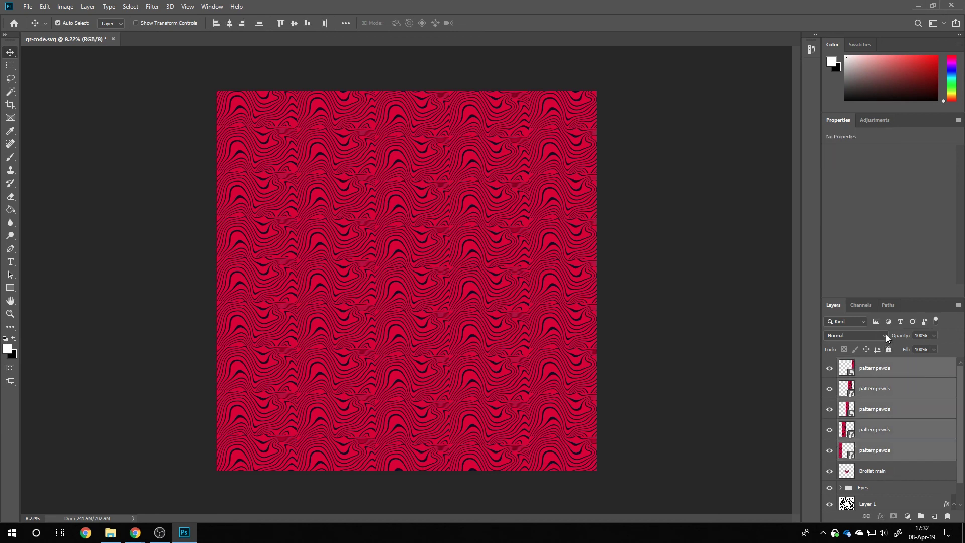
{"action": "left_click", "coordinate": [886, 336]}
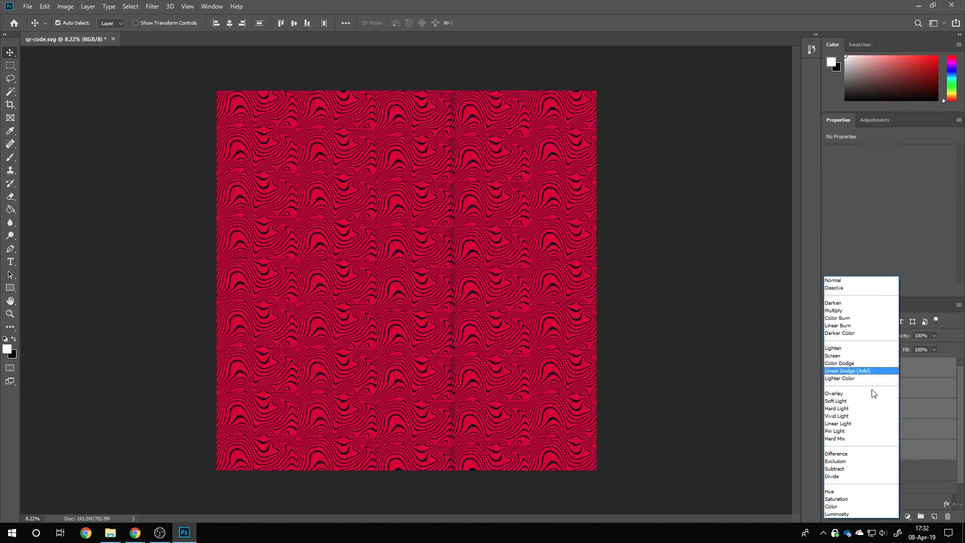
{"action": "left_click", "coordinate": [843, 499]}
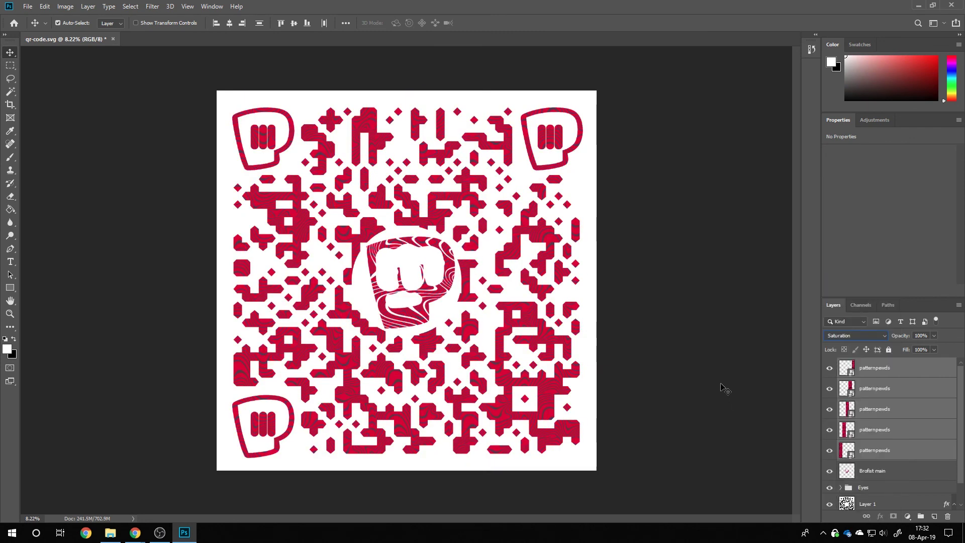